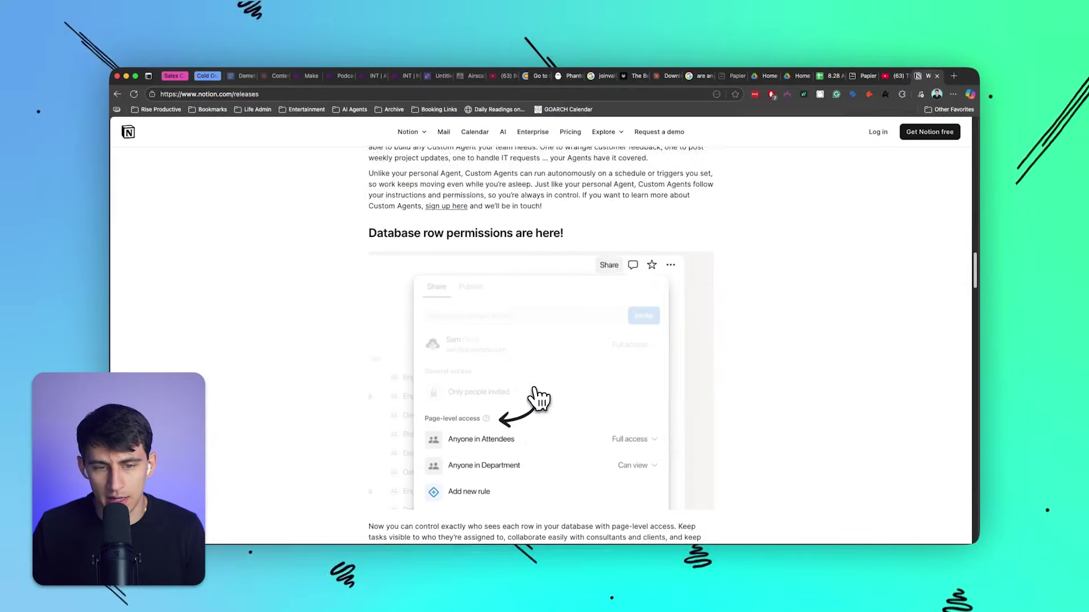
Step: Read the sharing article, highlighting the page-level access and row permissions passages
{"action": "scroll", "coordinate": [541, 340], "scroll_direction": "down", "scroll_amount": 2}
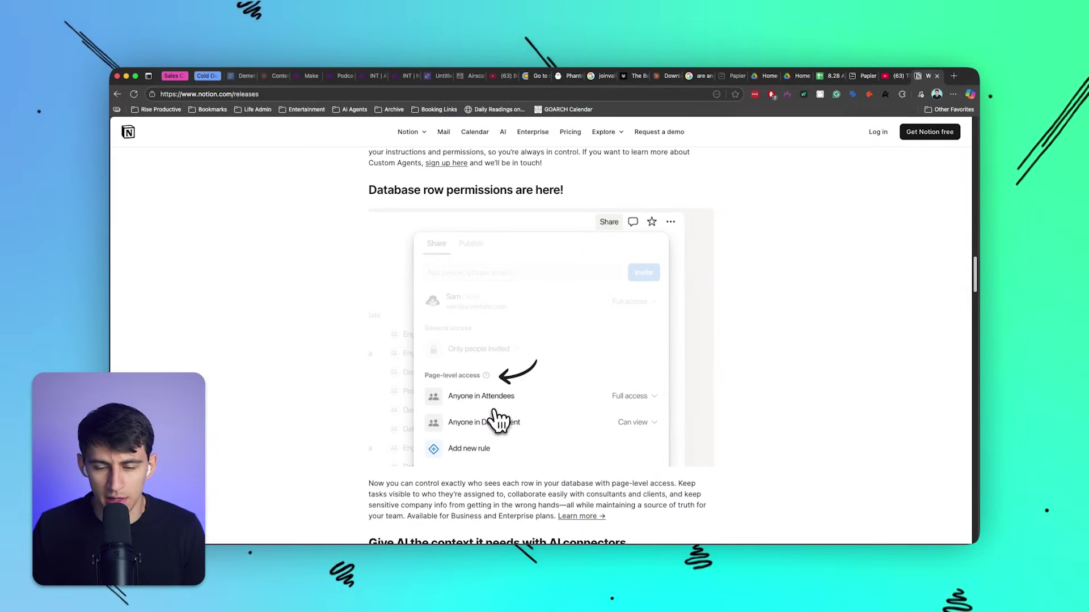
{"action": "scroll", "coordinate": [548, 307], "scroll_direction": "down", "scroll_amount": 2}
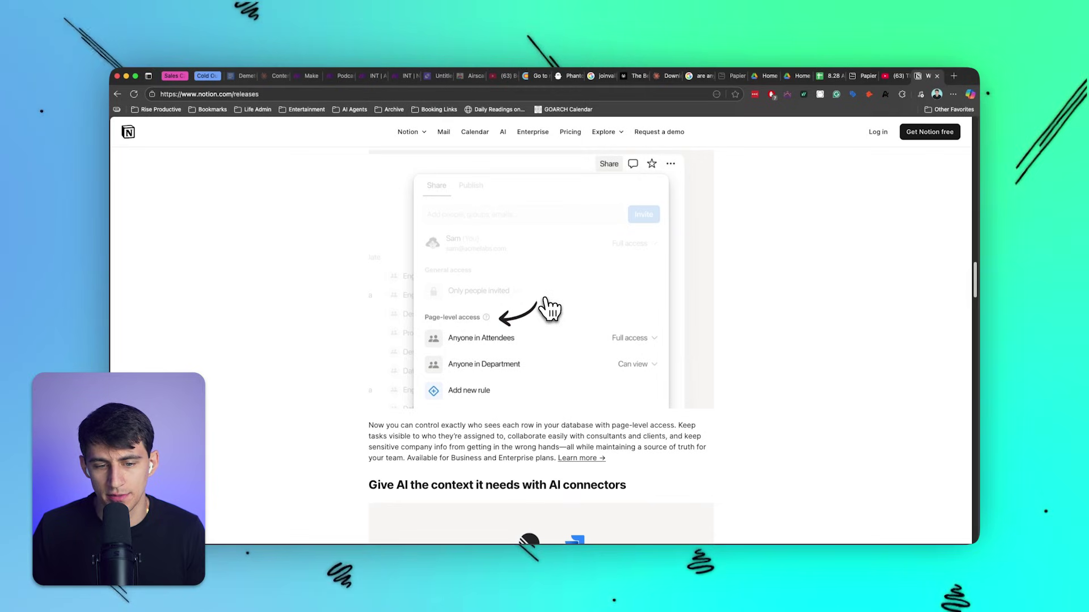
{"action": "scroll", "coordinate": [576, 375], "scroll_direction": "up", "scroll_amount": 1}
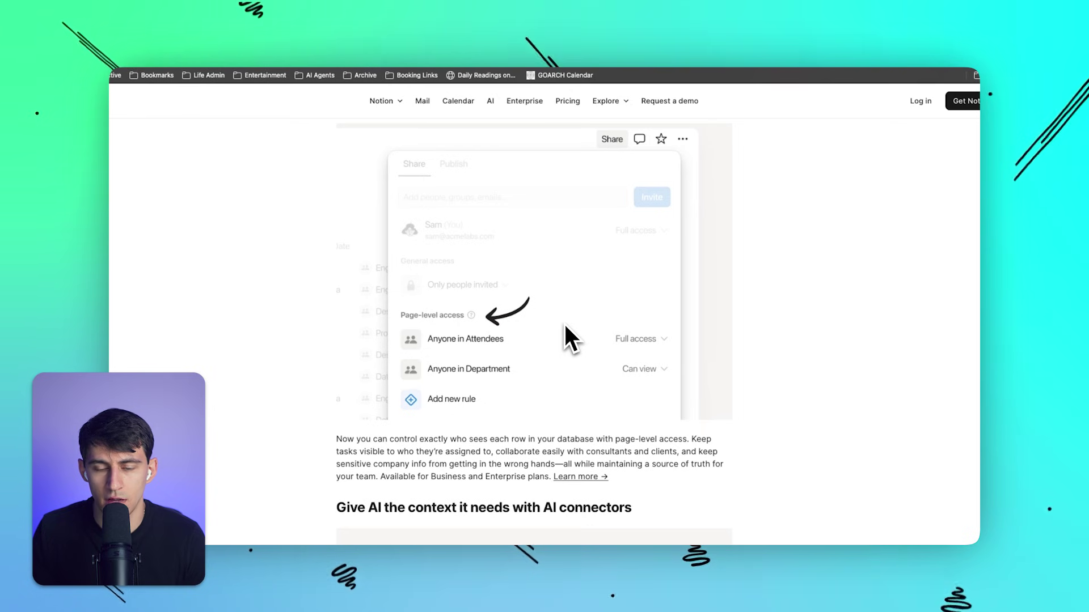
{"action": "scroll", "coordinate": [564, 326], "scroll_direction": "down", "scroll_amount": 10}
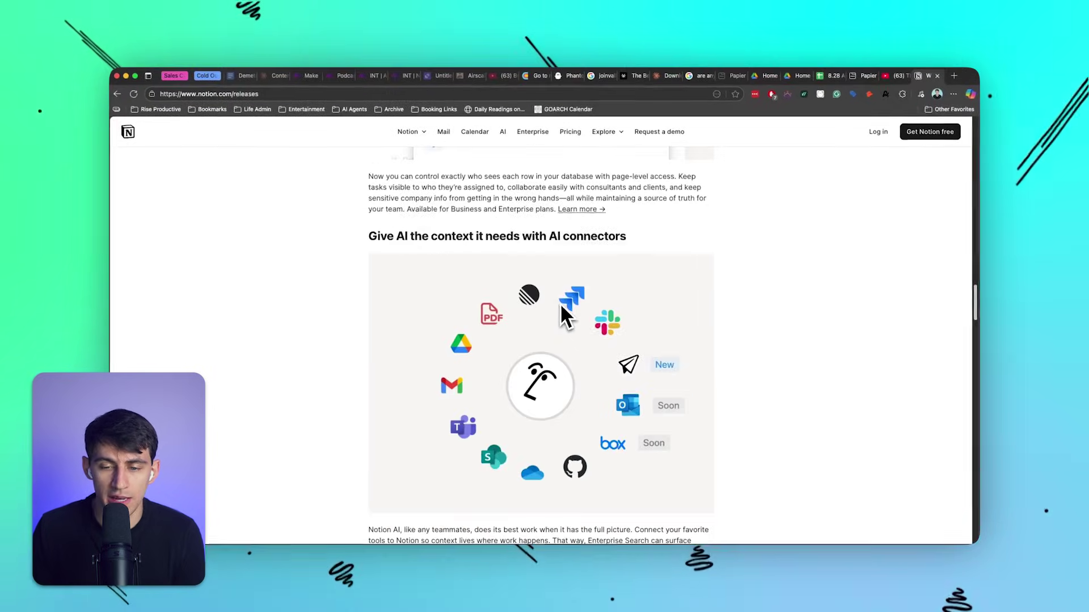
{"action": "scroll", "coordinate": [567, 306], "scroll_direction": "down", "scroll_amount": 2}
{"action": "scroll", "coordinate": [595, 306], "scroll_direction": "up", "scroll_amount": 3}
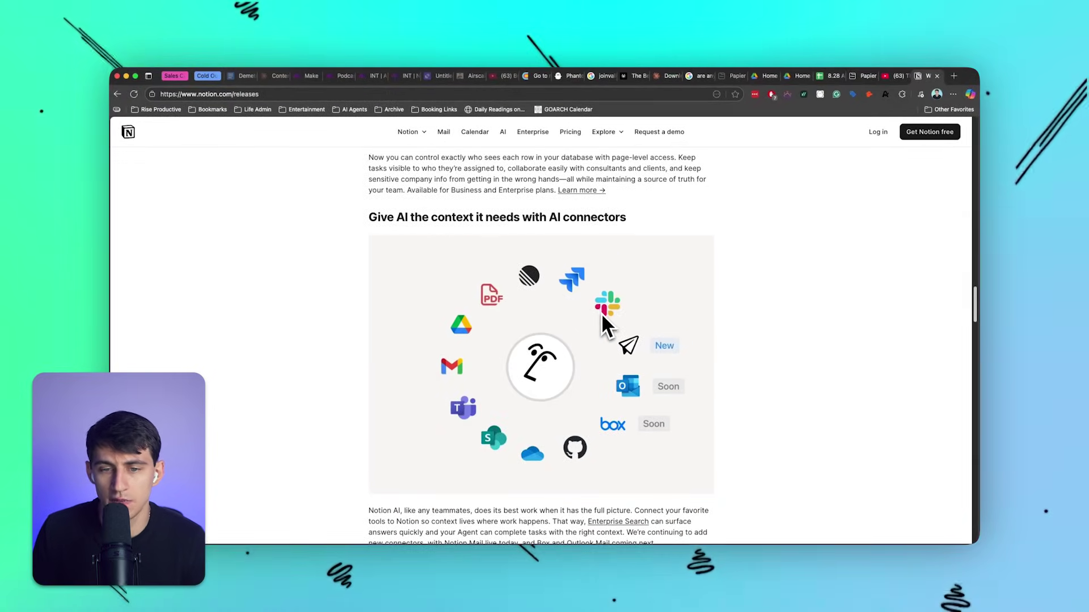
{"action": "scroll", "coordinate": [603, 320], "scroll_direction": "up", "scroll_amount": 4}
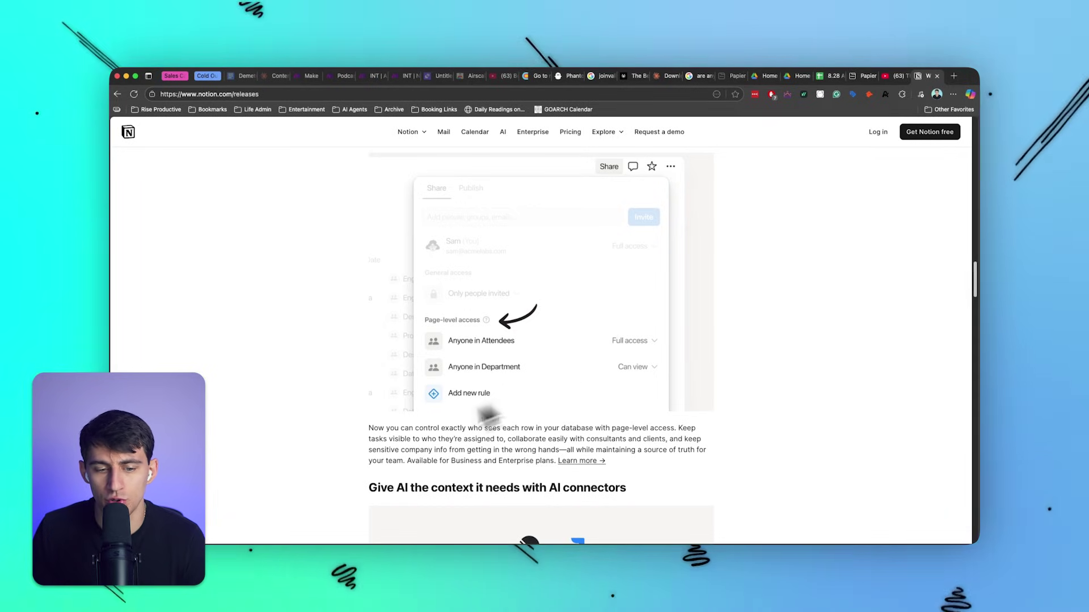
{"action": "triple_click", "coordinate": [414, 434]}
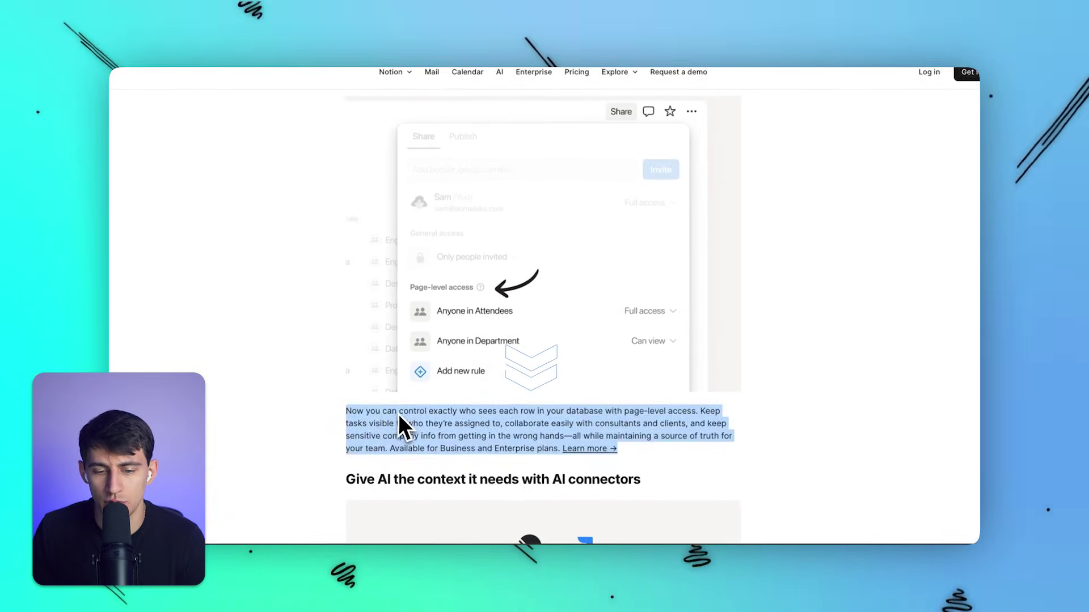
{"action": "left_click", "coordinate": [398, 424]}
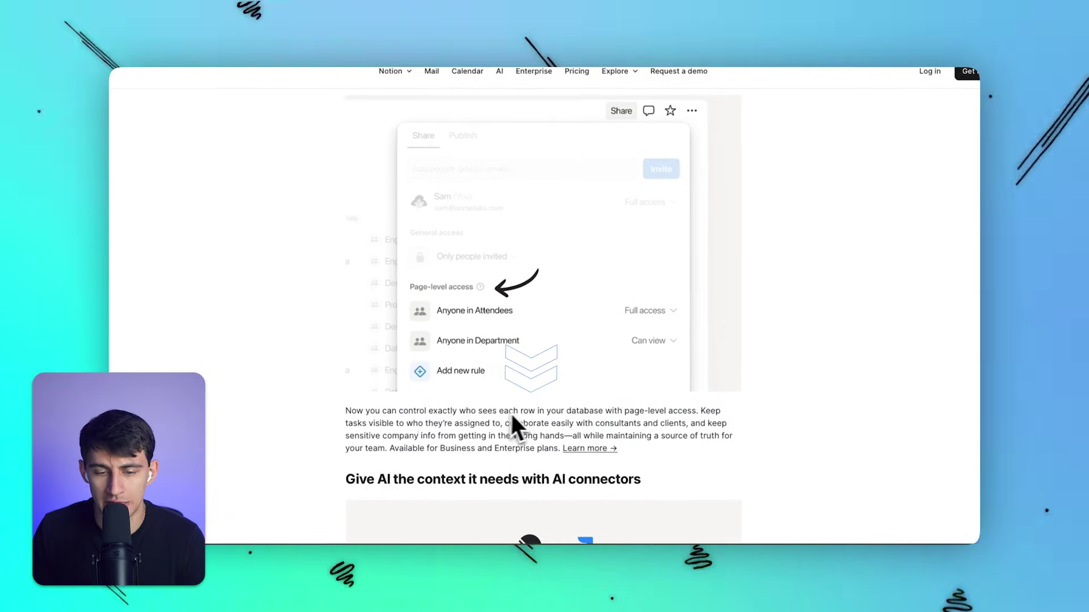
{"action": "left_click_drag", "start_coordinate": [521, 411], "coordinate": [649, 410]}
{"action": "left_click", "coordinate": [651, 411]}
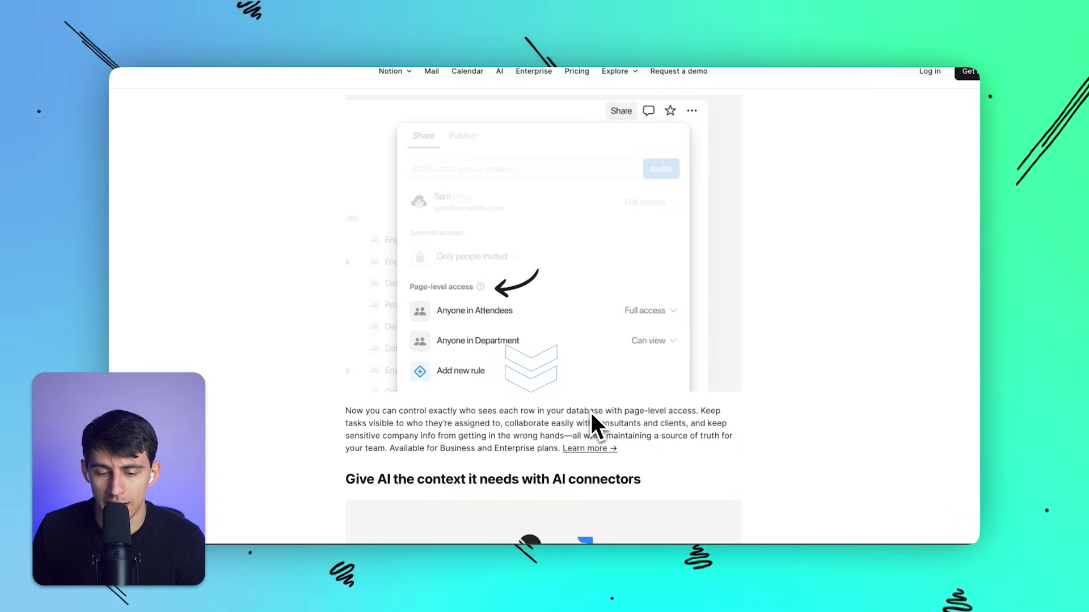
{"action": "scroll", "coordinate": [592, 425], "scroll_direction": "down", "scroll_amount": 1}
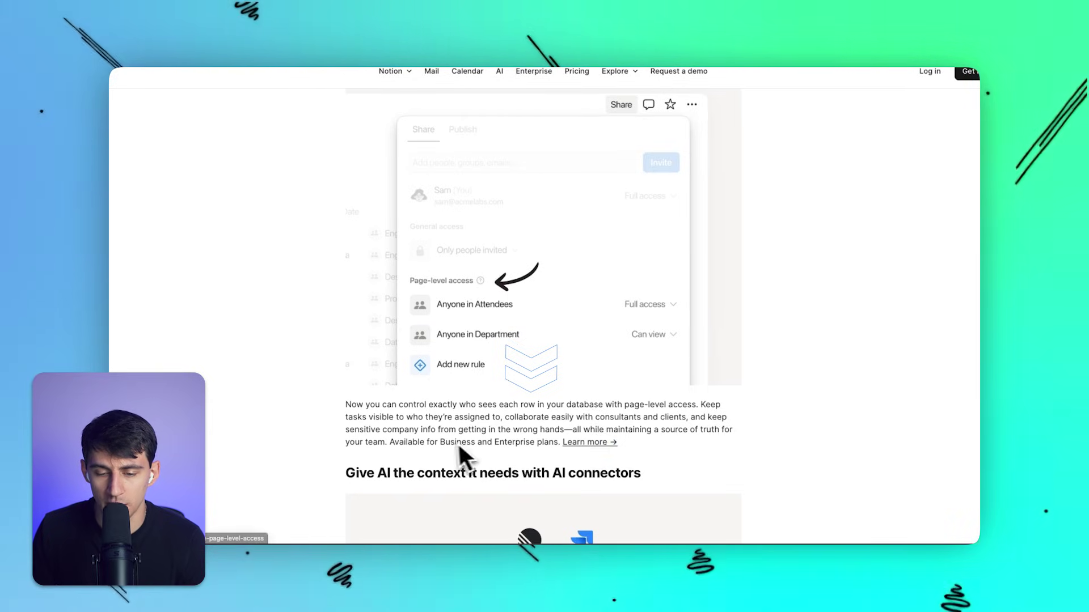
{"action": "left_click_drag", "start_coordinate": [446, 442], "coordinate": [537, 442]}
Step: Scroll through the rest of the sharing and permissions article
{"action": "scroll", "coordinate": [561, 447], "scroll_direction": "down", "scroll_amount": 15}
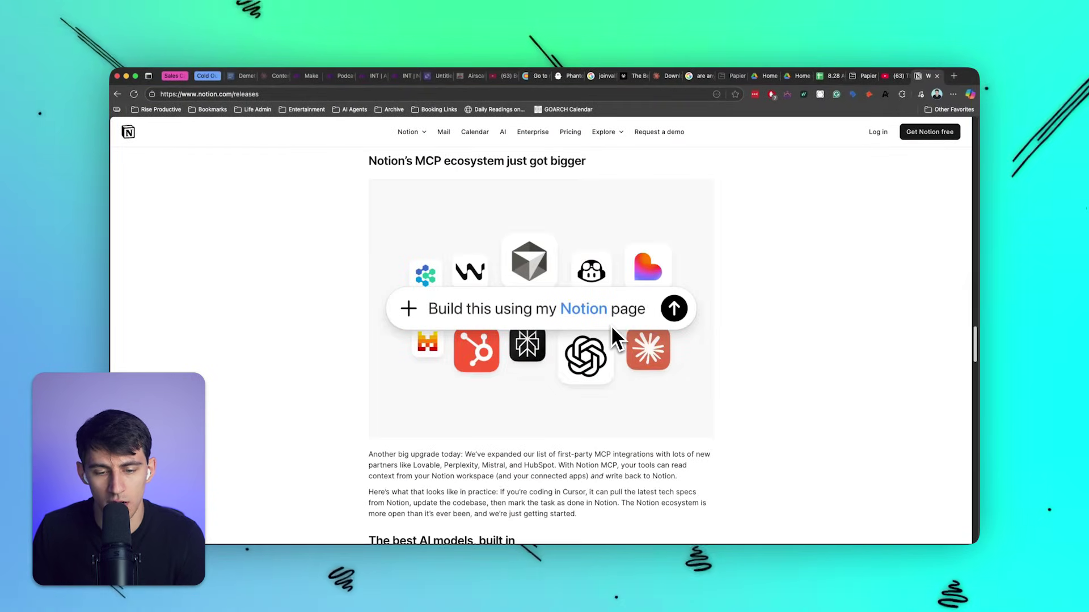
{"action": "scroll", "coordinate": [611, 334], "scroll_direction": "down", "scroll_amount": 1}
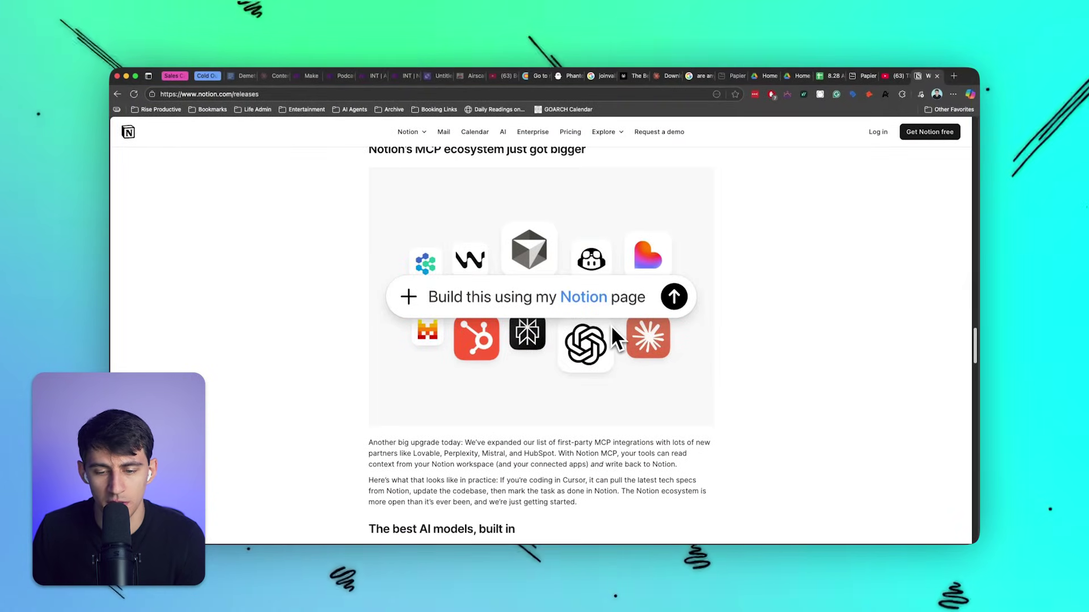
{"action": "scroll", "coordinate": [612, 329], "scroll_direction": "down", "scroll_amount": 1}
{"action": "scroll", "coordinate": [624, 448], "scroll_direction": "down", "scroll_amount": 4}
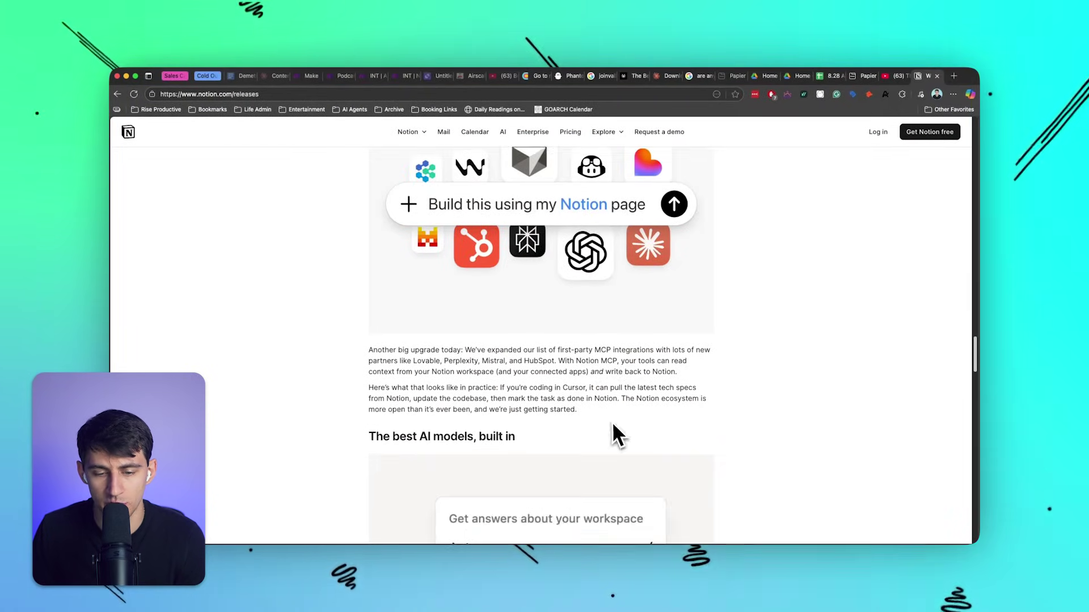
{"action": "scroll", "coordinate": [623, 419], "scroll_direction": "down", "scroll_amount": 8}
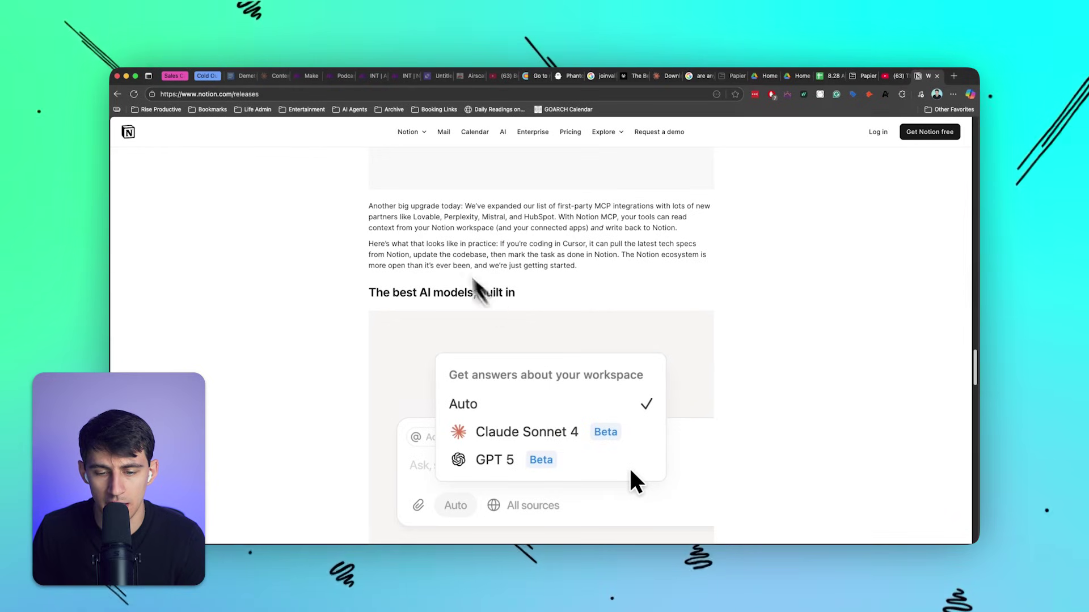
{"action": "scroll", "coordinate": [598, 334], "scroll_direction": "down", "scroll_amount": 1}
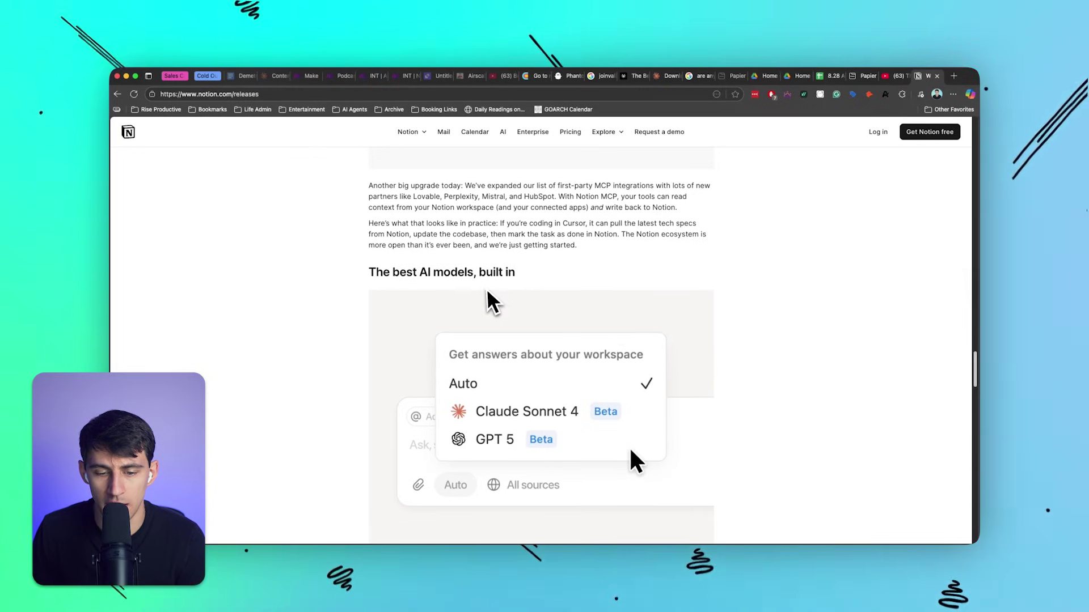
{"action": "scroll", "coordinate": [485, 284], "scroll_direction": "down", "scroll_amount": 13}
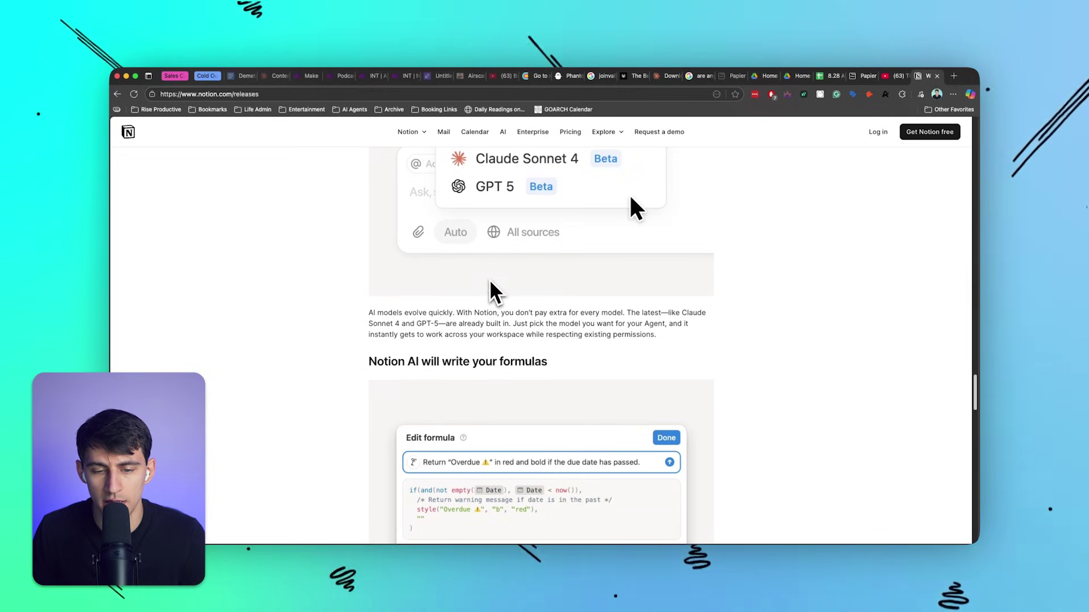
{"action": "scroll", "coordinate": [544, 309], "scroll_direction": "down", "scroll_amount": 6}
{"action": "scroll", "coordinate": [543, 310], "scroll_direction": "down", "scroll_amount": 3}
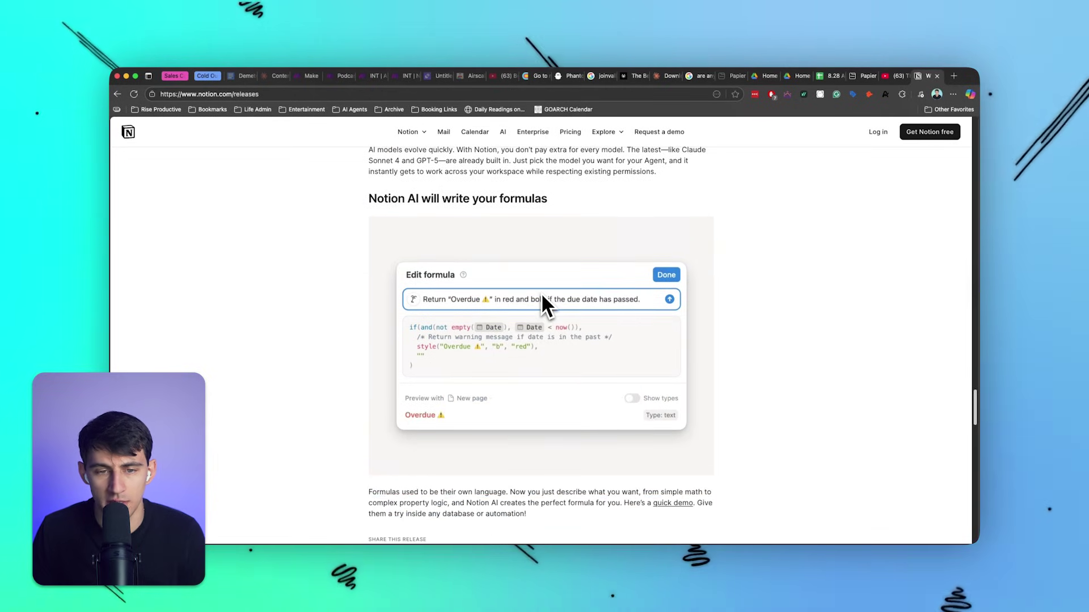
{"action": "scroll", "coordinate": [545, 294], "scroll_direction": "down", "scroll_amount": 7}
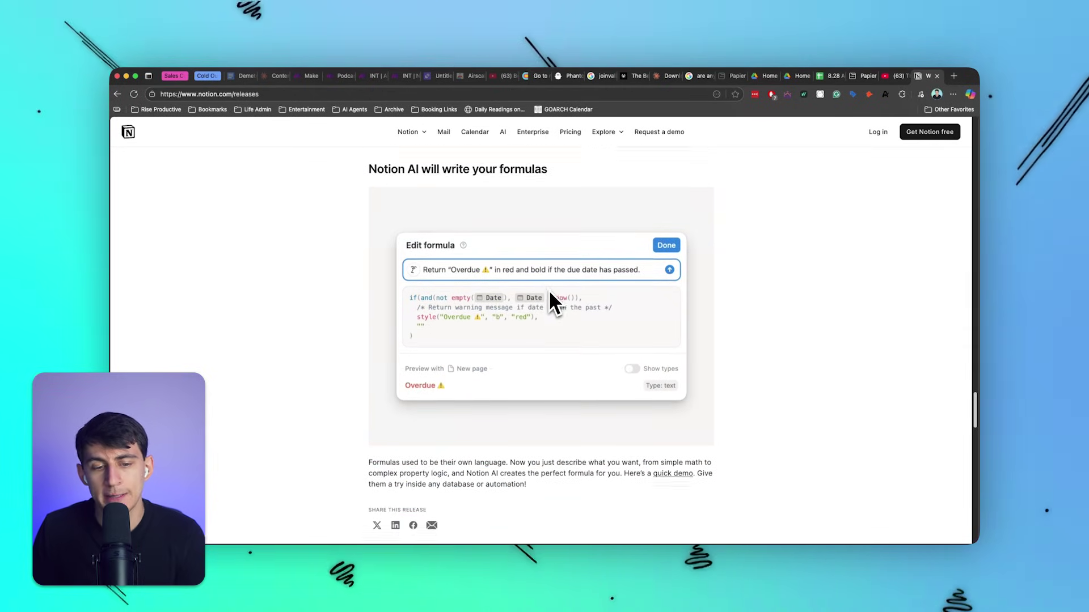
{"action": "scroll", "coordinate": [550, 289], "scroll_direction": "down", "scroll_amount": 7}
{"action": "scroll", "coordinate": [550, 289], "scroll_direction": "up", "scroll_amount": 20}
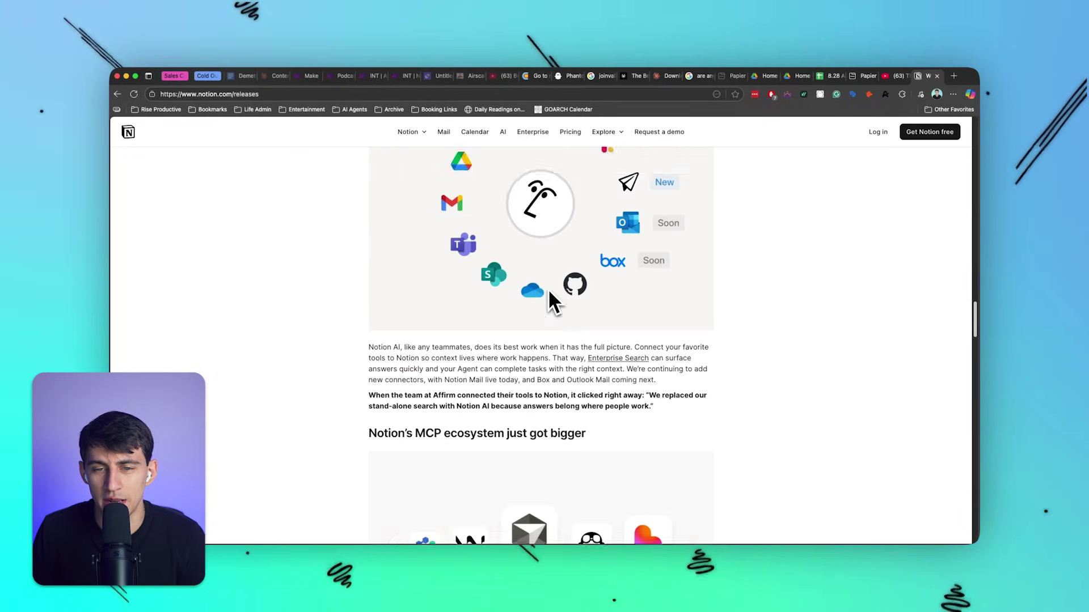
{"action": "scroll", "coordinate": [546, 291], "scroll_direction": "up", "scroll_amount": 20}
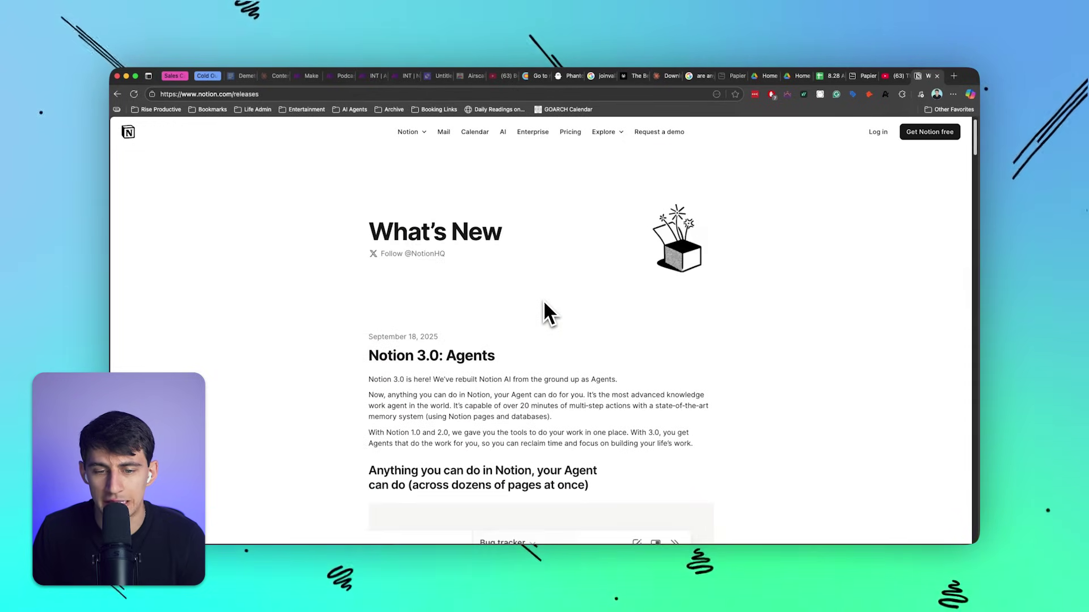
{"action": "scroll", "coordinate": [544, 301], "scroll_direction": "down", "scroll_amount": 17}
{"action": "scroll", "coordinate": [493, 315], "scroll_direction": "down", "scroll_amount": 8}
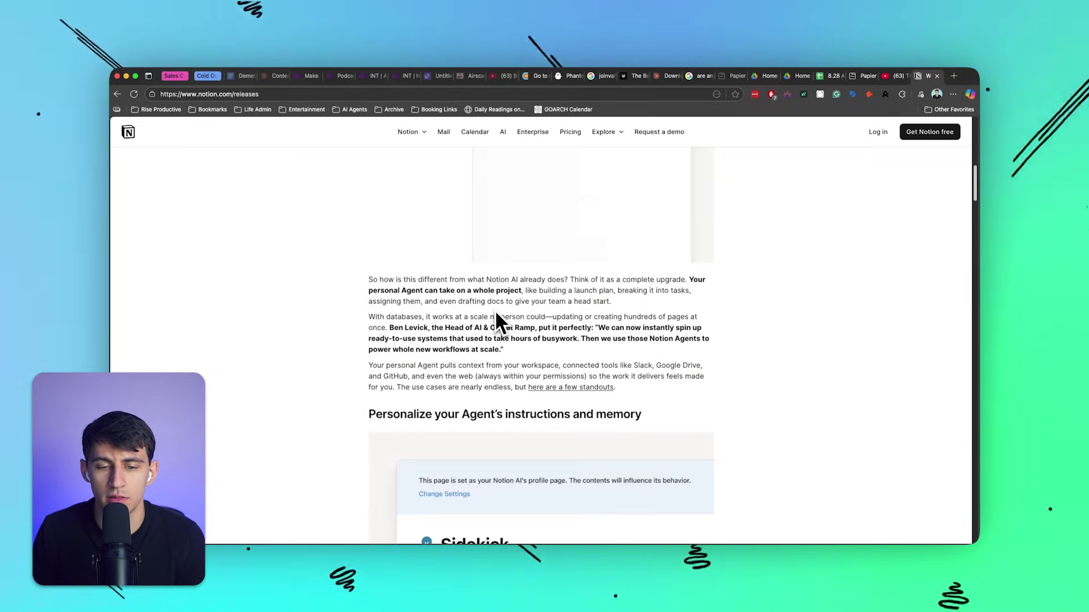
{"action": "scroll", "coordinate": [533, 336], "scroll_direction": "down", "scroll_amount": 4}
{"action": "scroll", "coordinate": [533, 336], "scroll_direction": "down", "scroll_amount": 5}
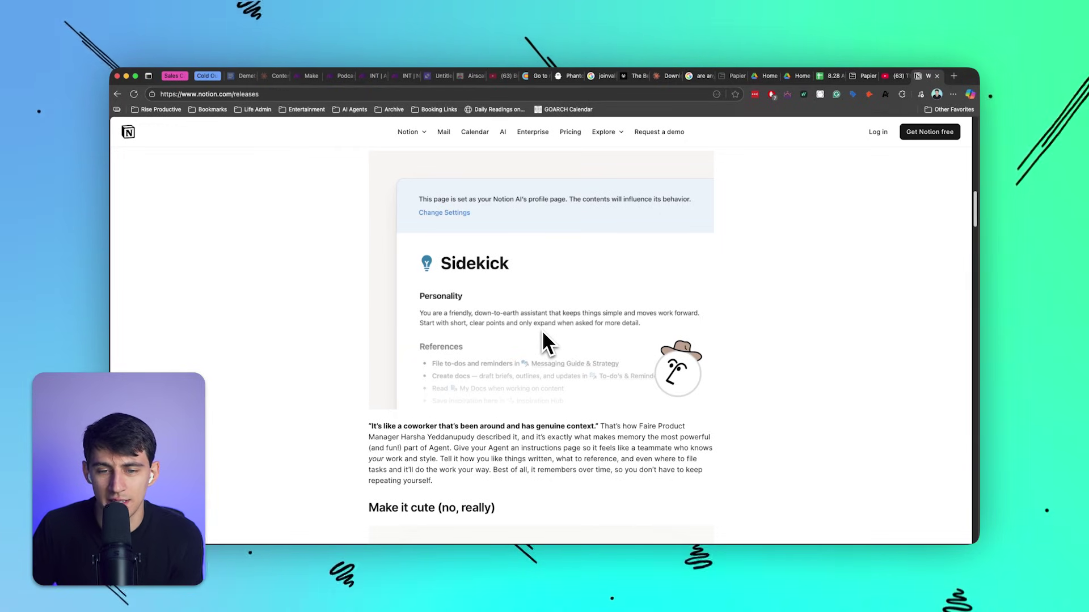
{"action": "scroll", "coordinate": [547, 340], "scroll_direction": "up", "scroll_amount": 17}
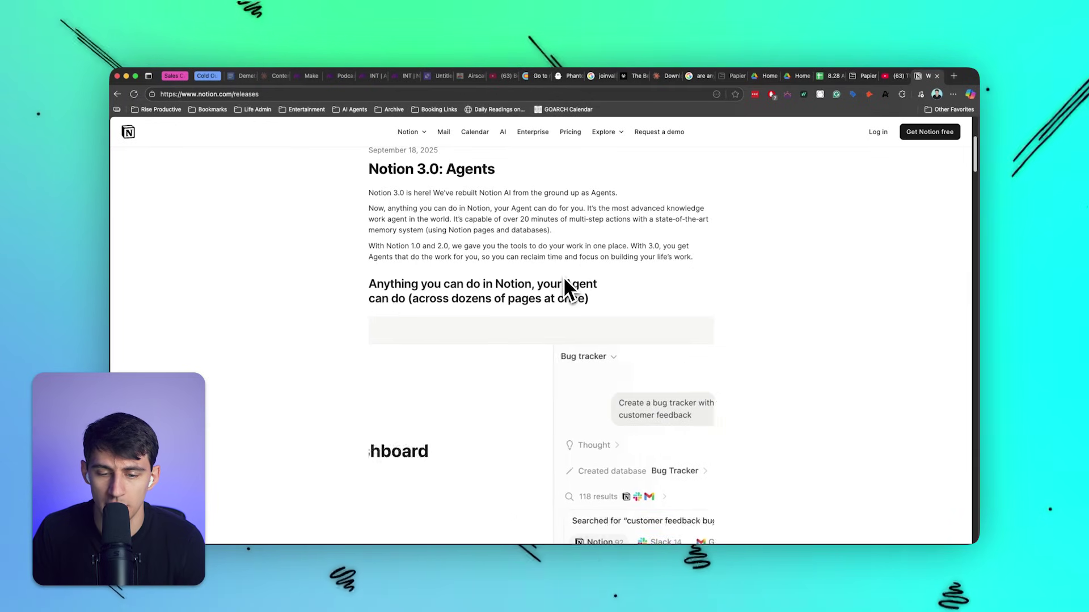
{"action": "scroll", "coordinate": [511, 317], "scroll_direction": "down", "scroll_amount": 3}
{"action": "scroll", "coordinate": [503, 291], "scroll_direction": "up", "scroll_amount": 7}
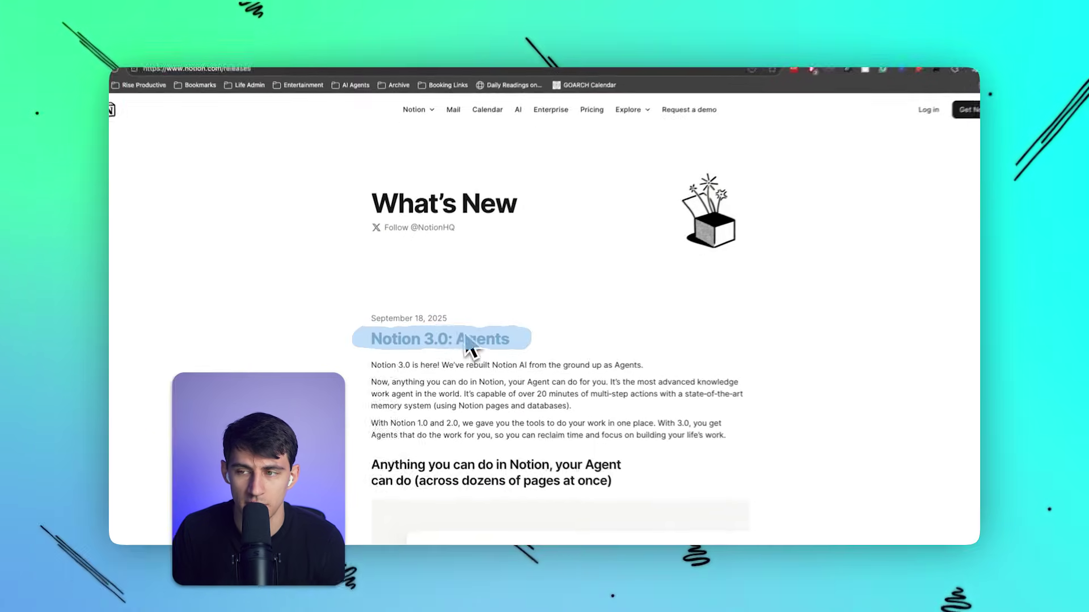
Step: In the Notion app, close the sharing panel and browse the Rise Productive Hub pages
{"action": "left_click", "coordinate": [467, 535]}
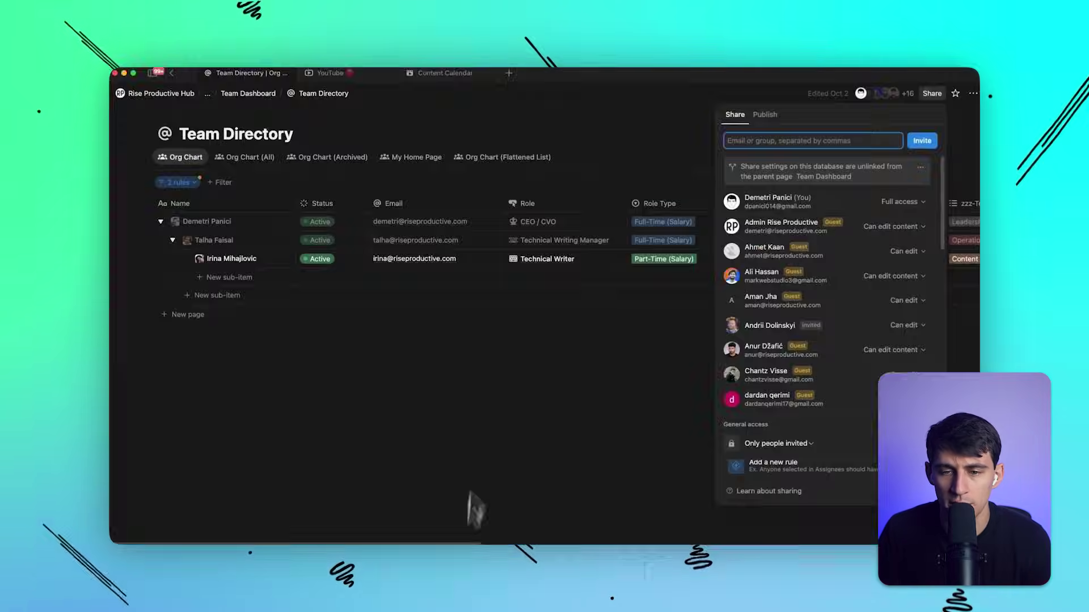
{"action": "left_click", "coordinate": [543, 350]}
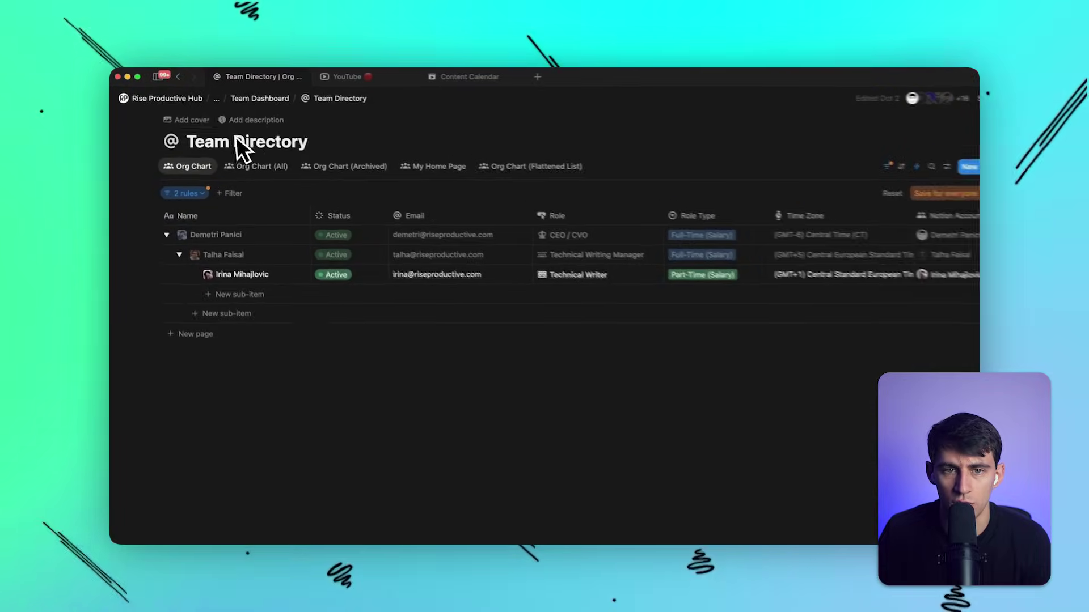
{"action": "left_click", "coordinate": [343, 74]}
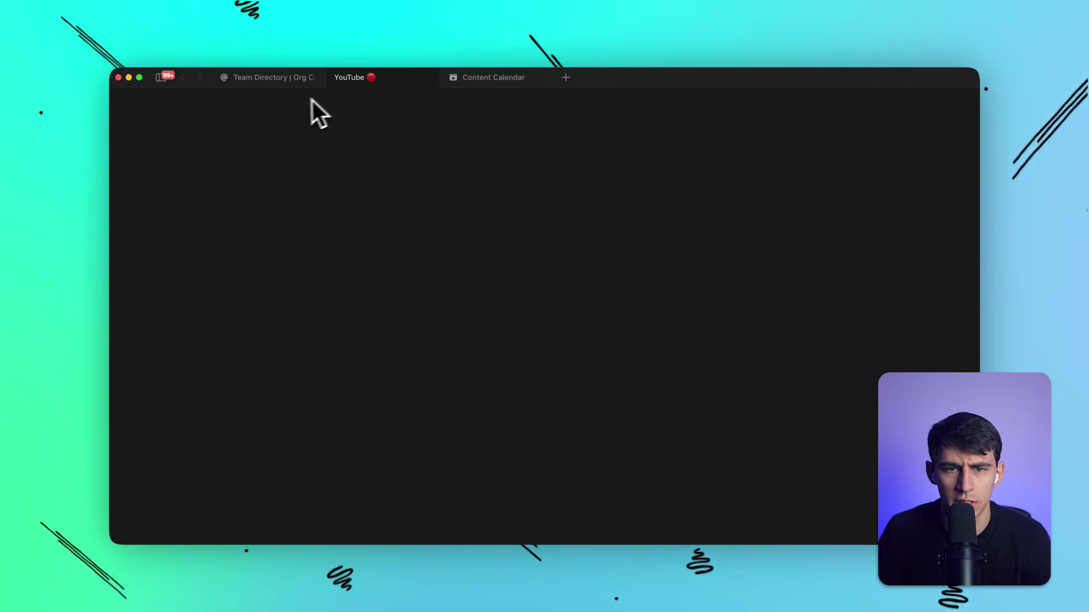
{"action": "left_click", "coordinate": [479, 82]}
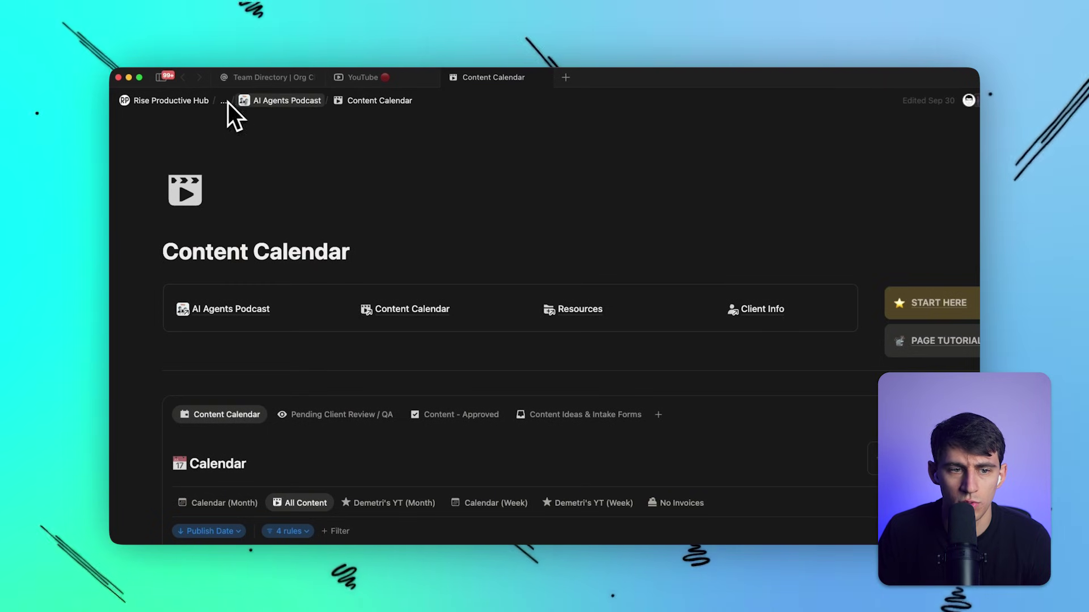
{"action": "left_click", "coordinate": [245, 81]}
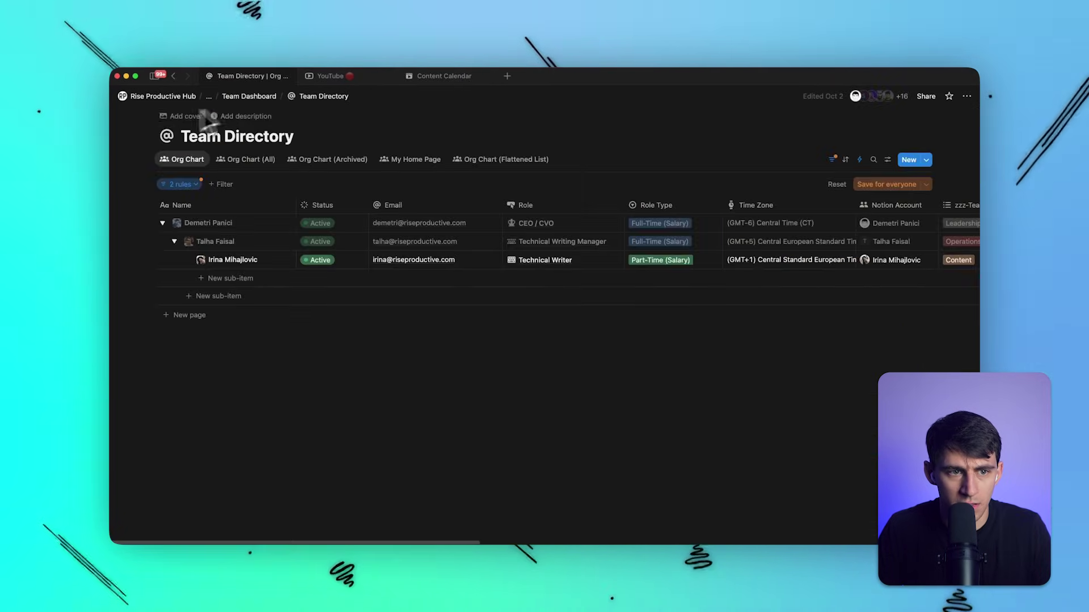
{"action": "left_click", "coordinate": [136, 100]}
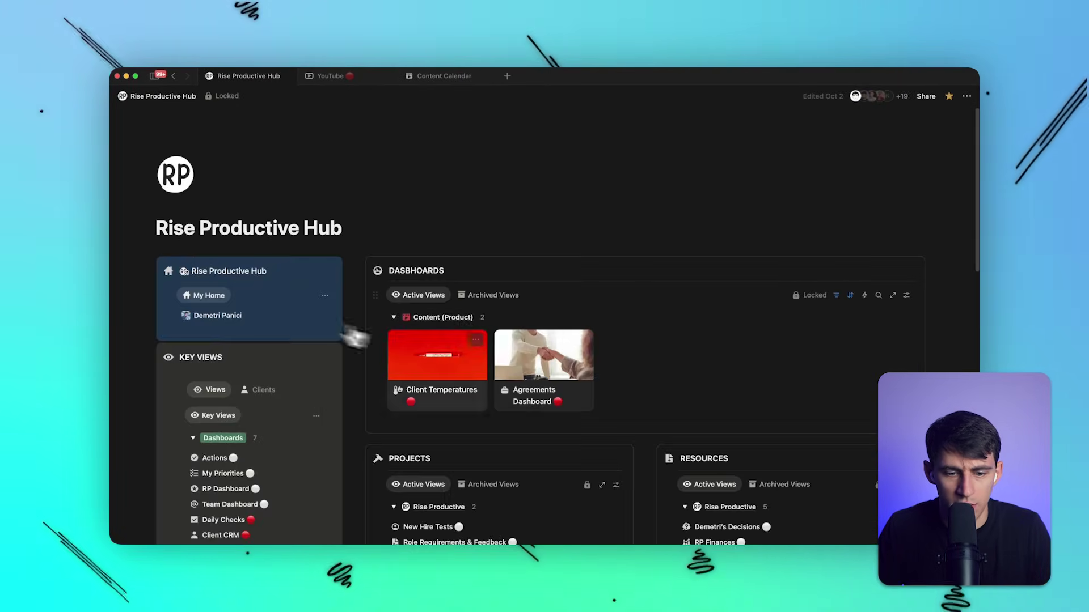
{"action": "scroll", "coordinate": [442, 316], "scroll_direction": "down", "scroll_amount": 3}
{"action": "left_click", "coordinate": [428, 418]}
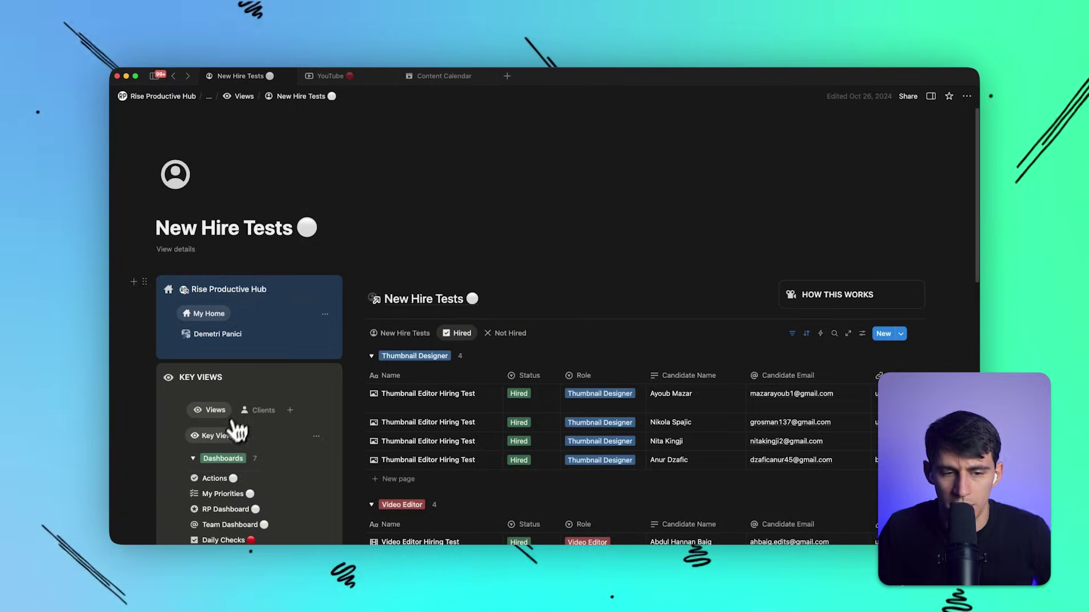
{"action": "left_click", "coordinate": [221, 478]}
Step: Jump to the Tasks (DB) database and open 'Learn about data sources' from its data source settings
{"action": "key", "text": "super+k"}
{"action": "type", "text": "t Tas"}
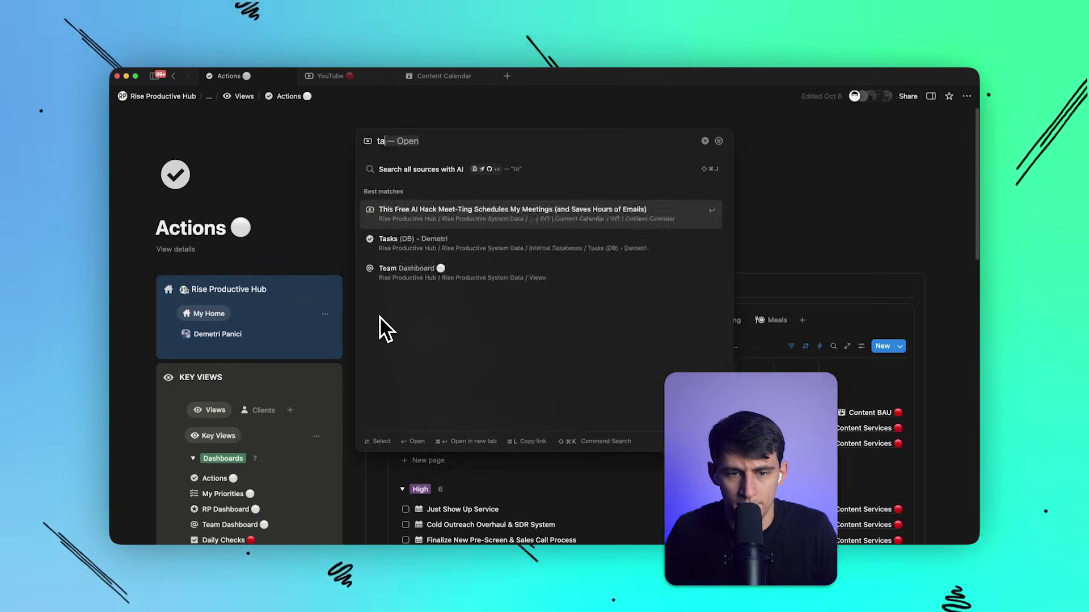
{"action": "type", "text": "ks"}
{"action": "key", "text": "Return"}
{"action": "left_click", "coordinate": [879, 158]}
{"action": "left_click", "coordinate": [808, 428]}
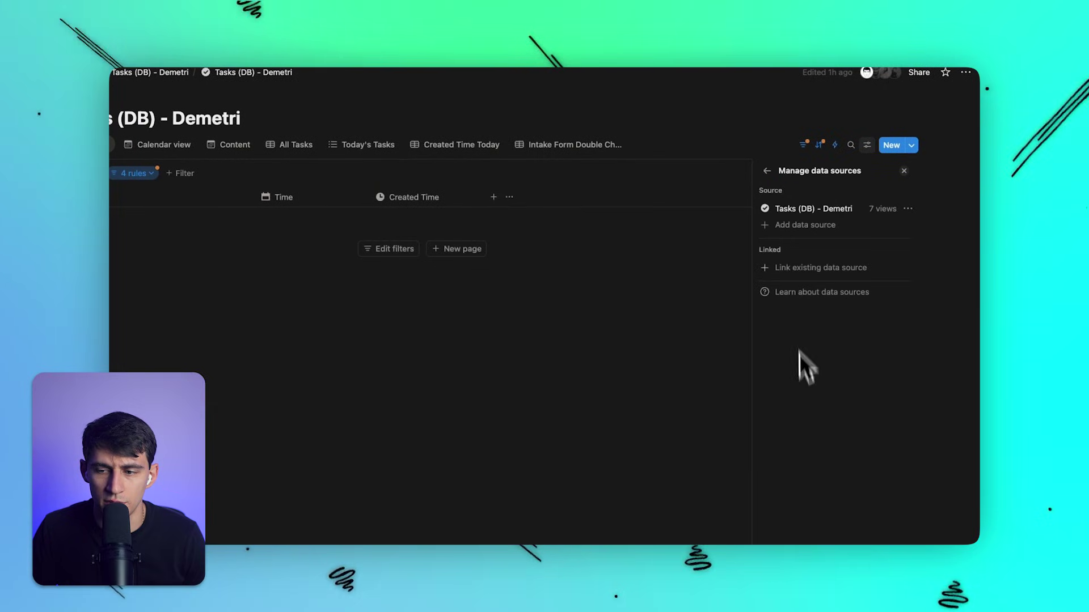
{"action": "left_click", "coordinate": [824, 292]}
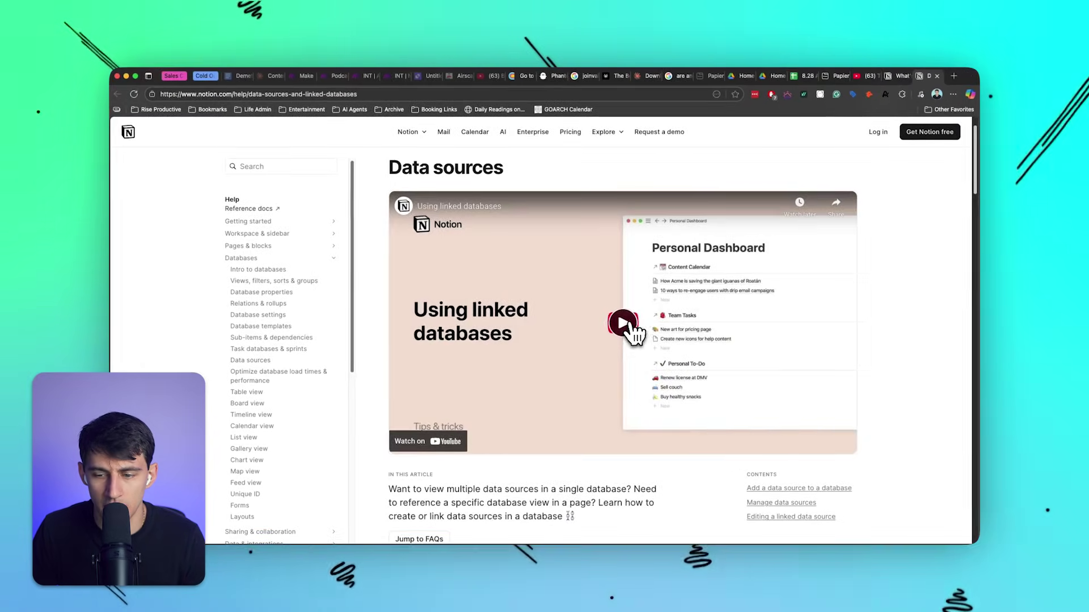
Step: Play the linked-databases tutorial video muted and skip ahead to about 1:05
{"action": "left_click", "coordinate": [628, 327]}
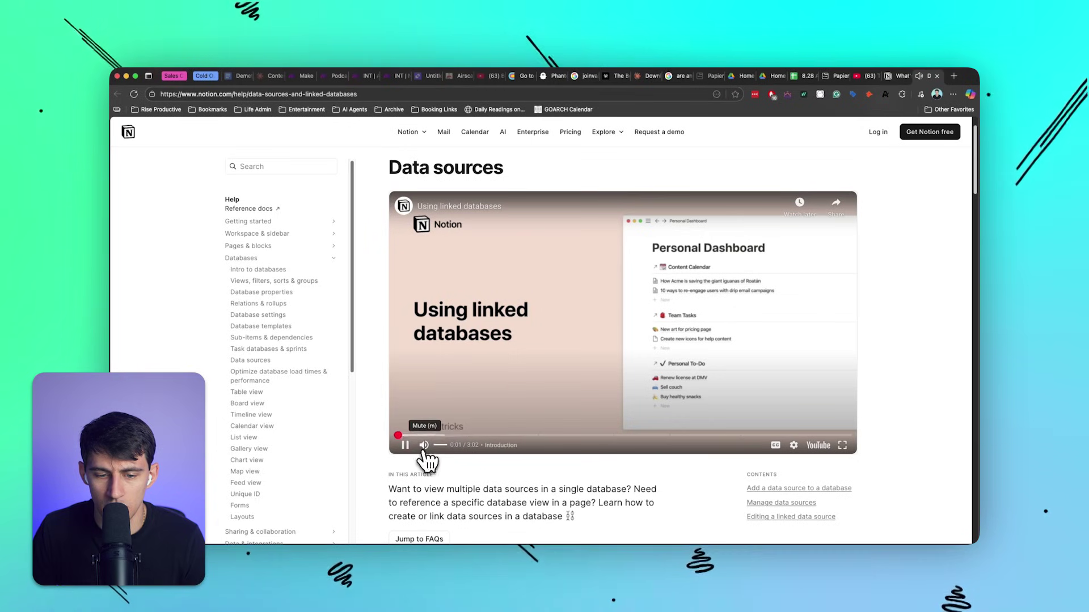
{"action": "left_click", "coordinate": [424, 447]}
{"action": "left_click", "coordinate": [438, 435]}
{"action": "left_click_drag", "start_coordinate": [472, 435], "coordinate": [562, 437]}
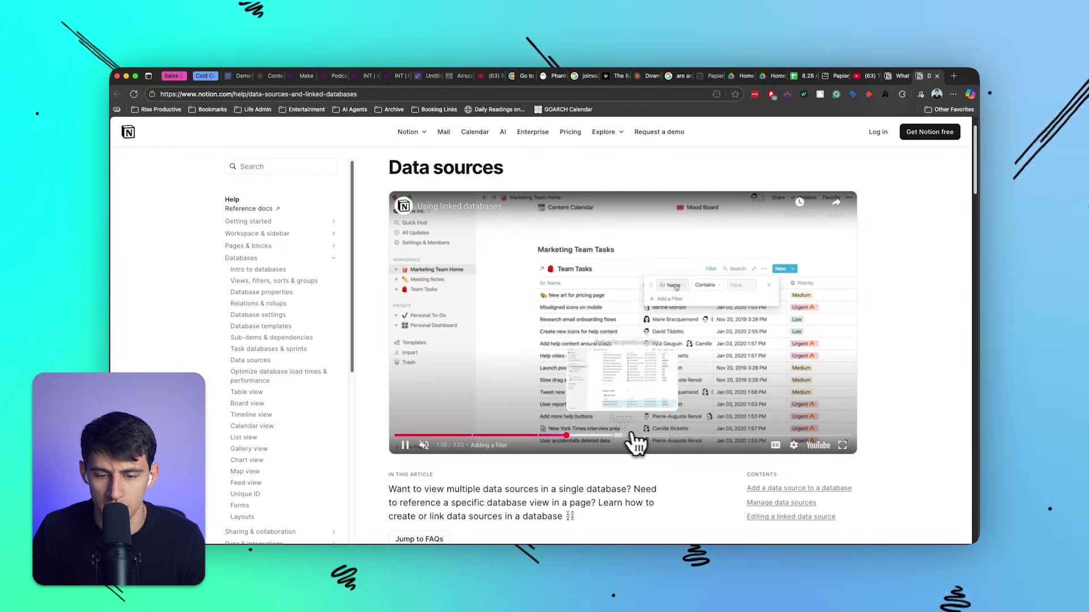
Step: Scroll down to the database/data source diagram, then return to the Tasks database in Notion
{"action": "scroll", "coordinate": [614, 367], "scroll_direction": "down", "scroll_amount": 8}
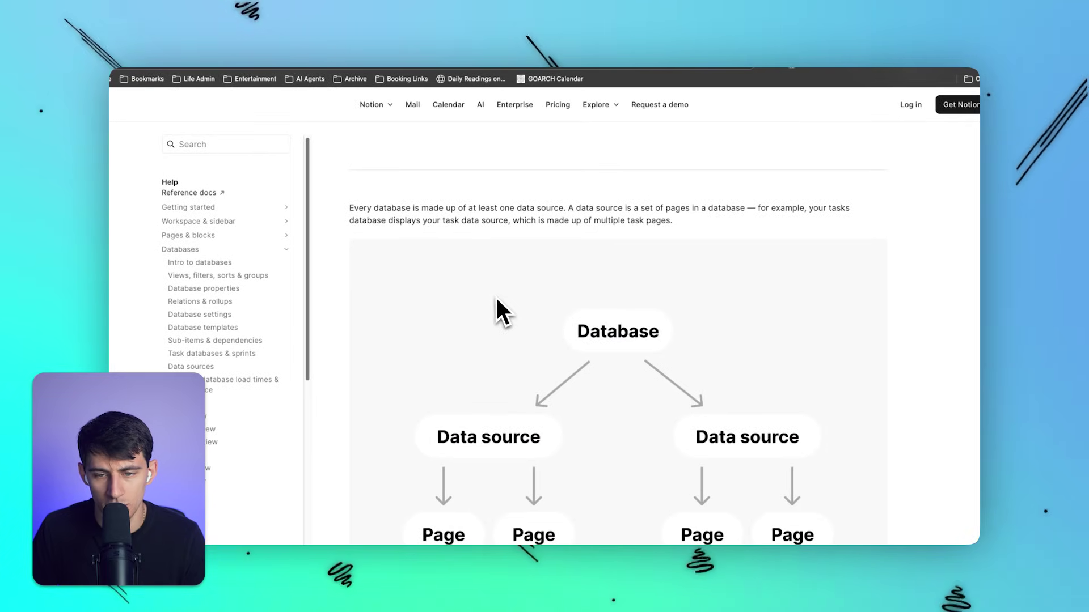
{"action": "scroll", "coordinate": [499, 303], "scroll_direction": "down", "scroll_amount": 3}
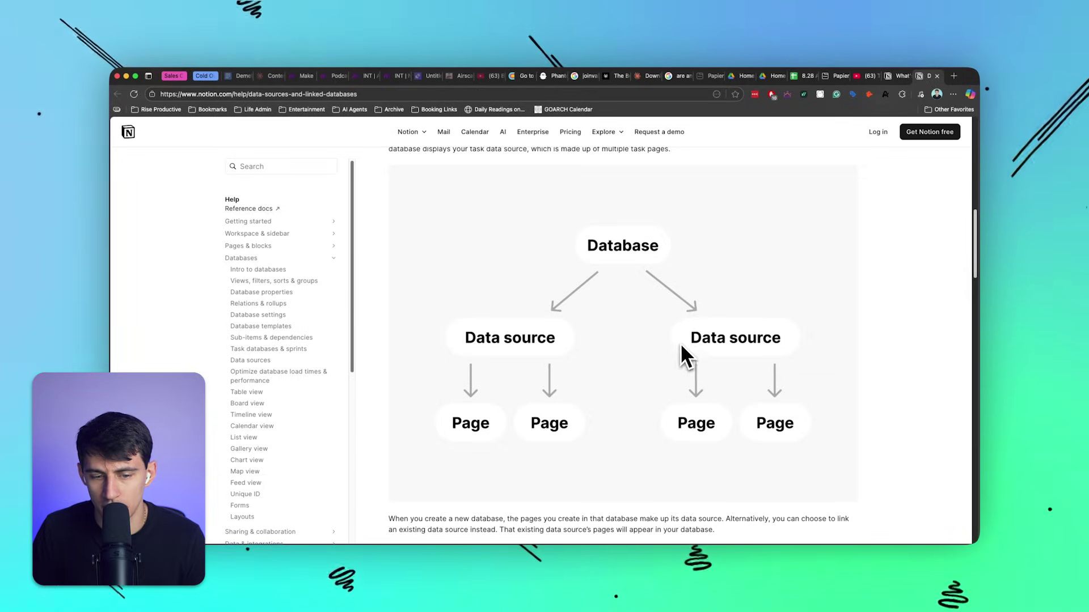
{"action": "scroll", "coordinate": [680, 346], "scroll_direction": "down", "scroll_amount": 3}
{"action": "left_click", "coordinate": [462, 530]}
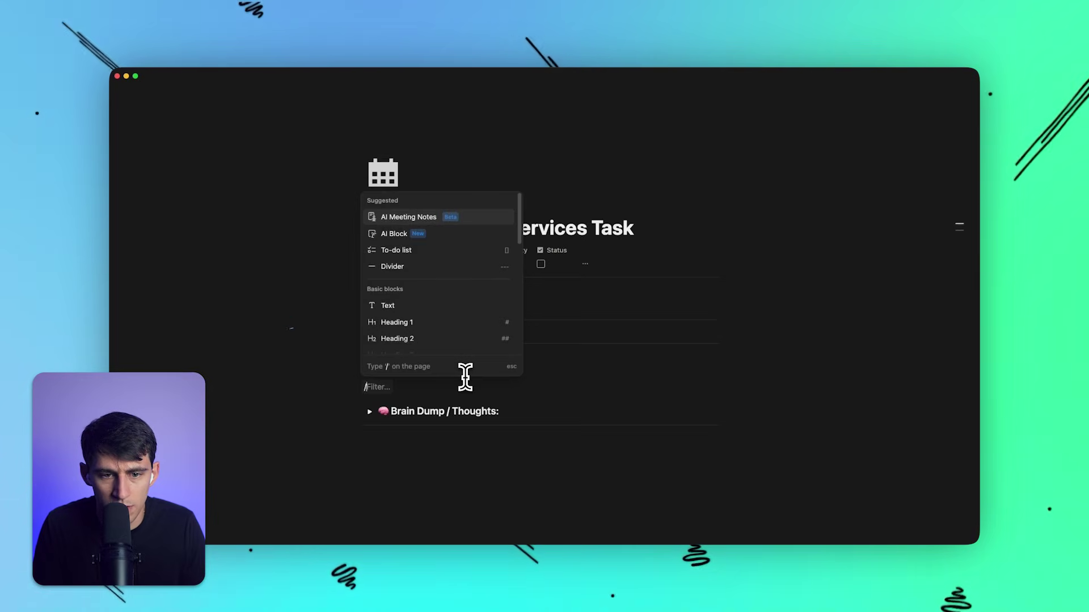
Step: Insert an inline database with /data and link it to EXT | Content Calendar, keeping the table
{"action": "type", "text": "li"}
{"action": "key", "text": "BackSpace"}
{"action": "key", "text": "BackSpace"}
{"action": "type", "text": "data"}
{"action": "key", "text": "Return"}
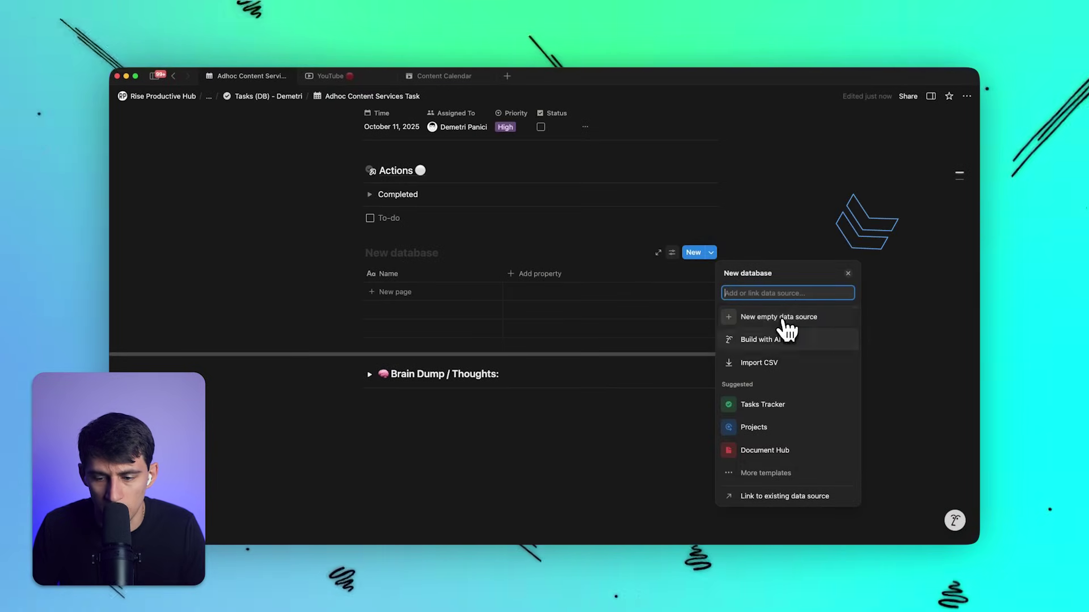
{"action": "left_click", "coordinate": [805, 496]}
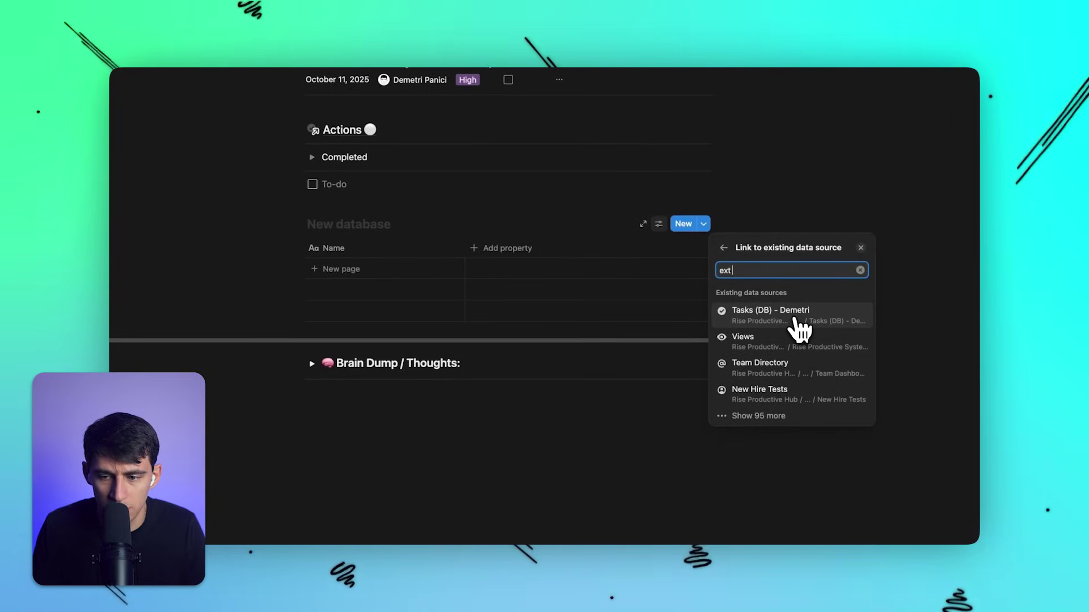
{"action": "left_click", "coordinate": [832, 238]}
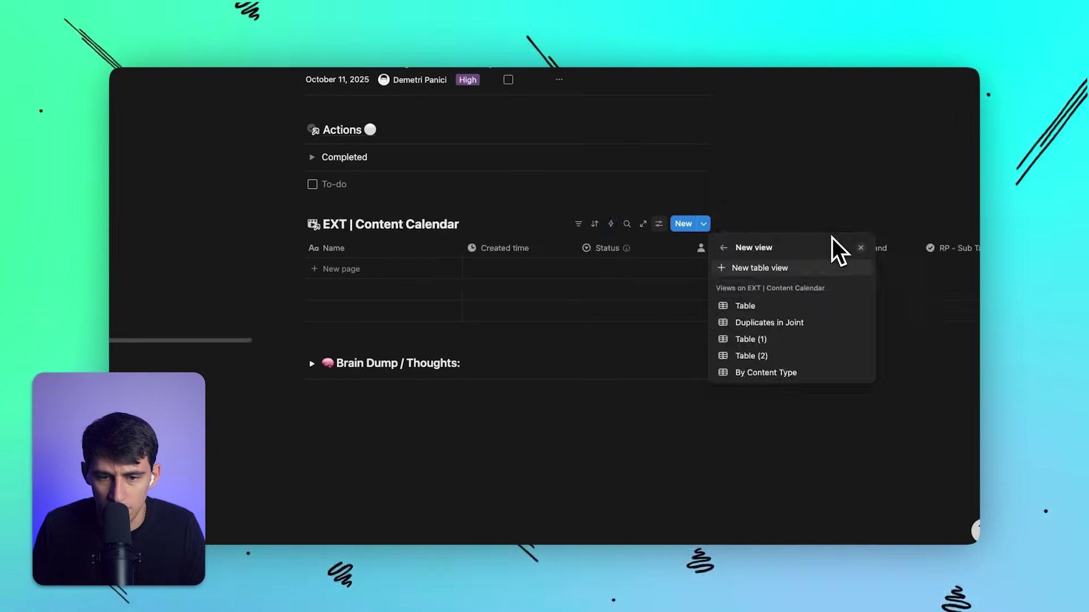
{"action": "key", "text": "Escape"}
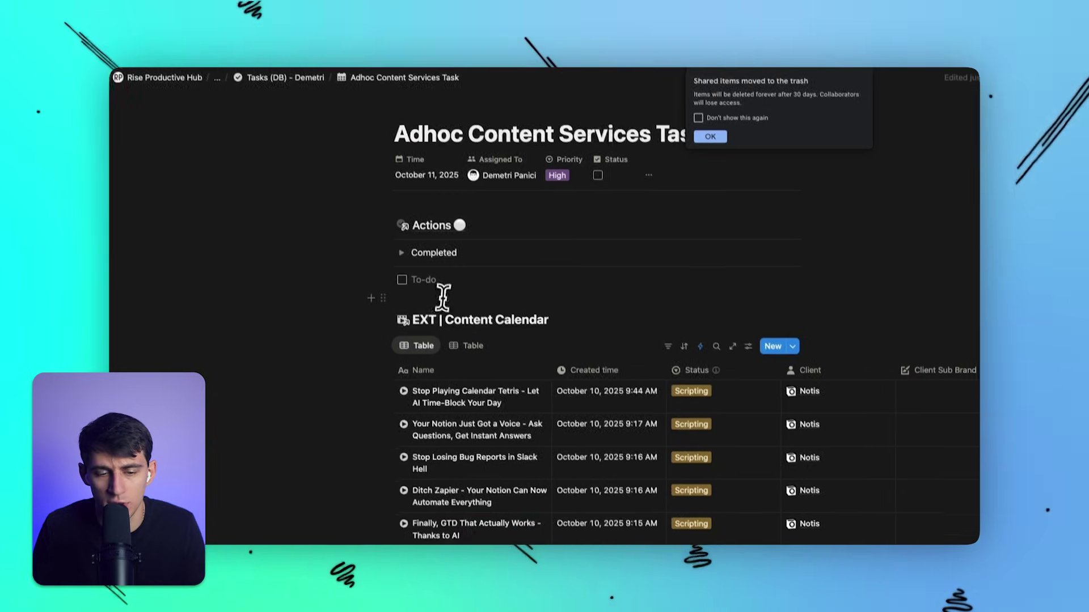
Step: Delete the linked content calendar database below the To-do
{"action": "left_click", "coordinate": [450, 316]}
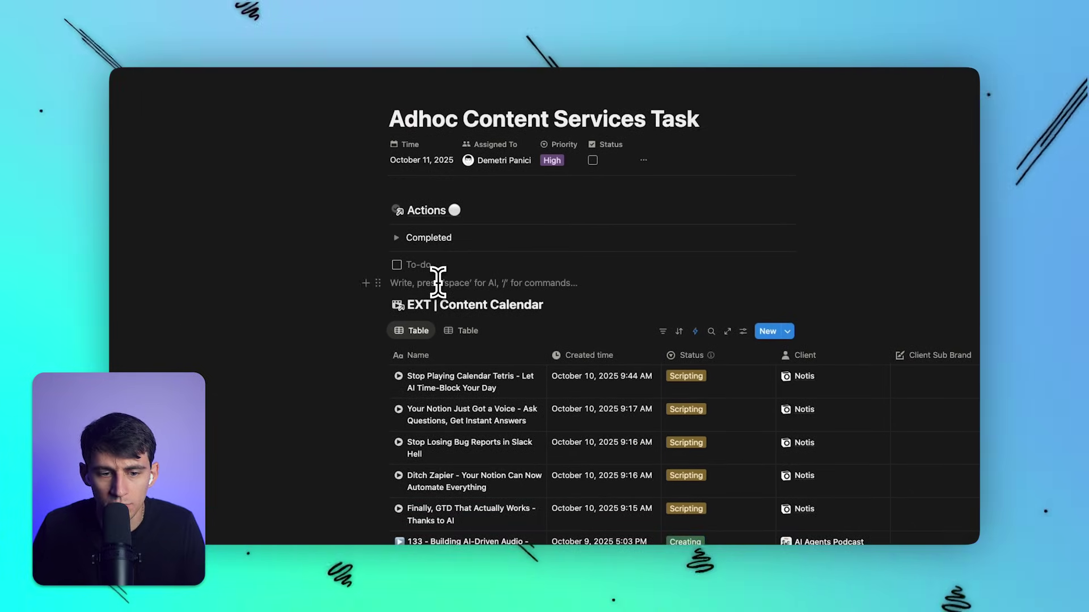
{"action": "left_click", "coordinate": [374, 305]}
{"action": "key", "text": "Delete"}
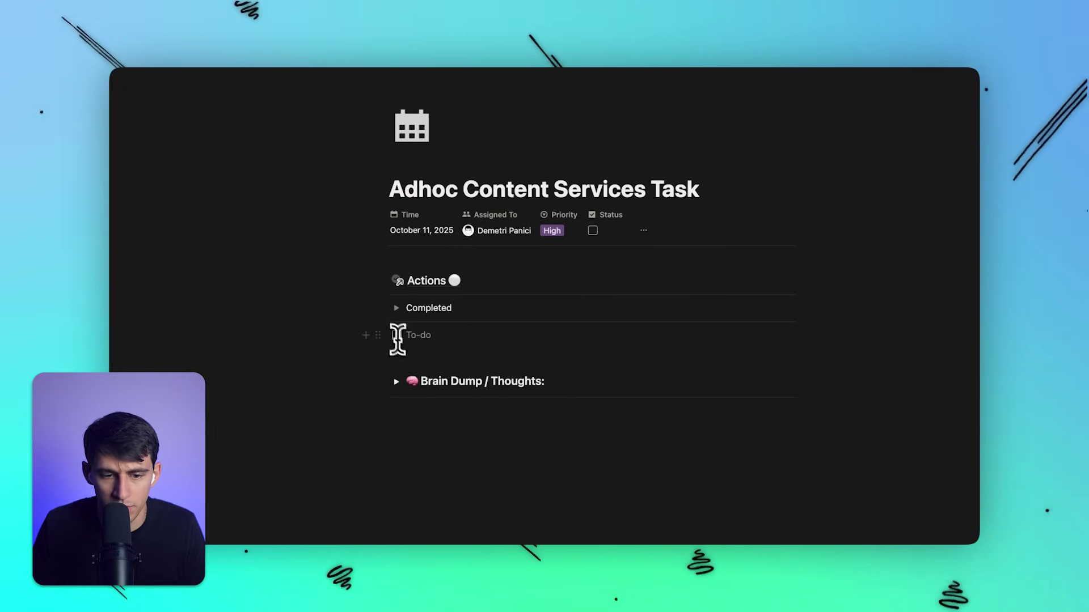
Step: Create a full-page database from the Tasks Tracker template in its place
{"action": "type", "text": "/"}
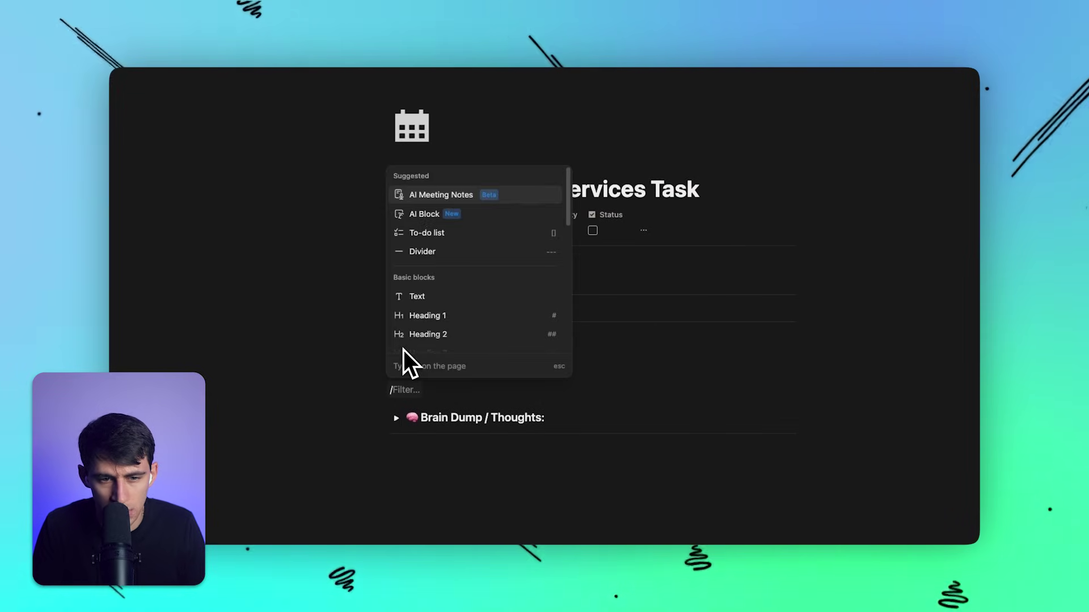
{"action": "scroll", "coordinate": [397, 337], "scroll_direction": "down", "scroll_amount": 5}
{"action": "left_click", "coordinate": [419, 335]}
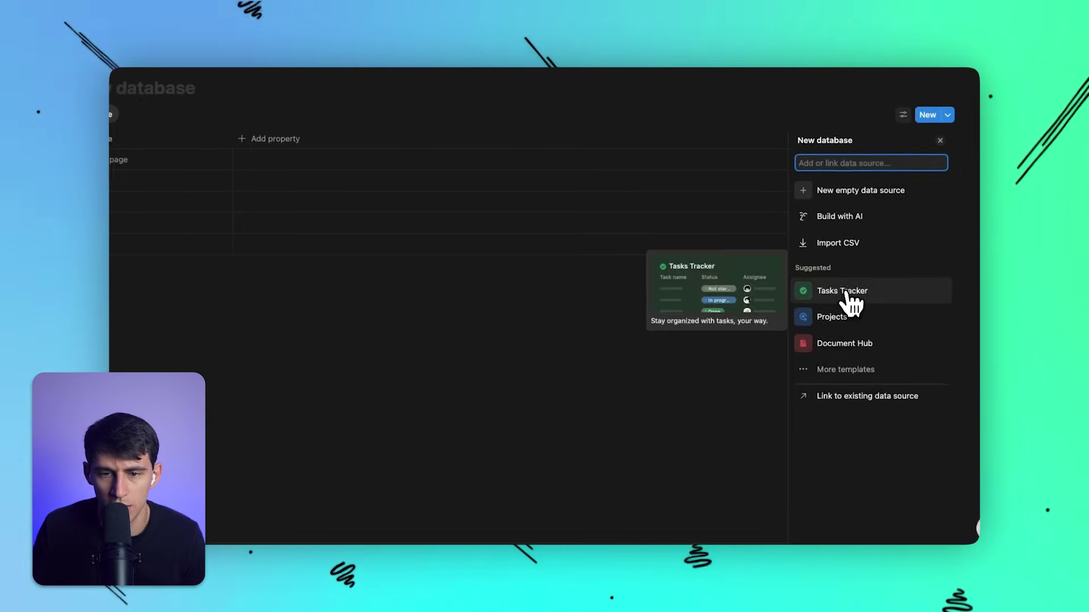
{"action": "left_click", "coordinate": [828, 313]}
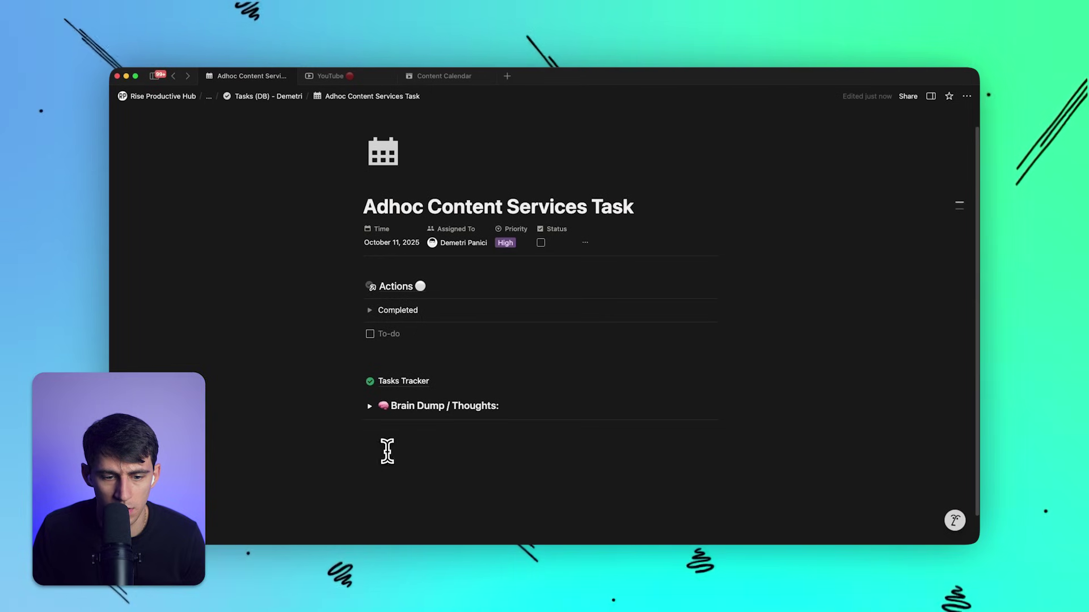
Step: In the Brain Dump section, create a database from the gallery's Projects template and open its view settings
{"action": "left_click_drag", "start_coordinate": [358, 432], "coordinate": [376, 407]}
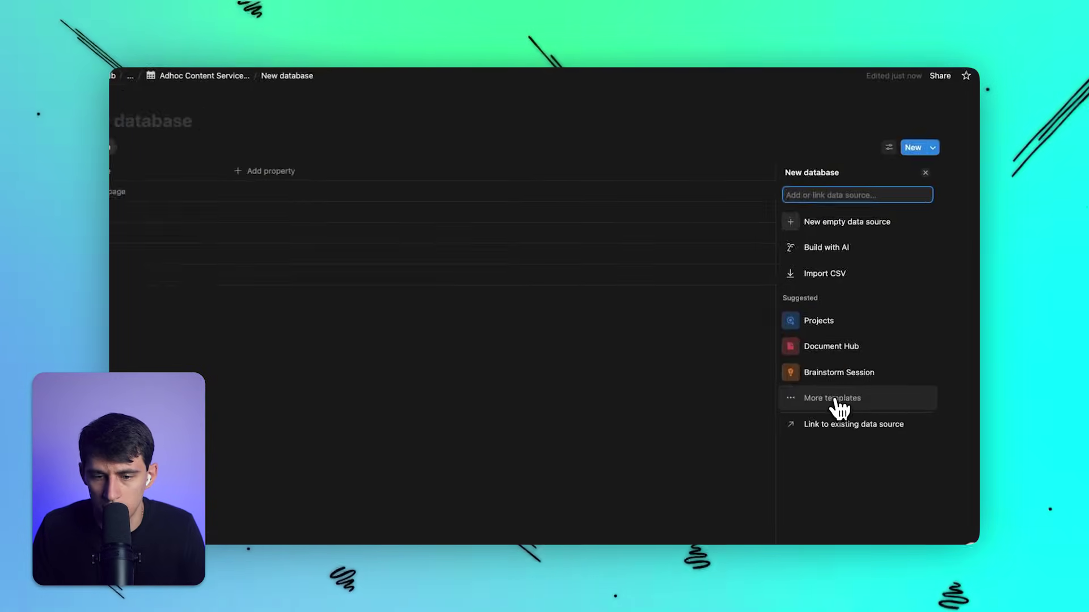
{"action": "left_click", "coordinate": [839, 405]}
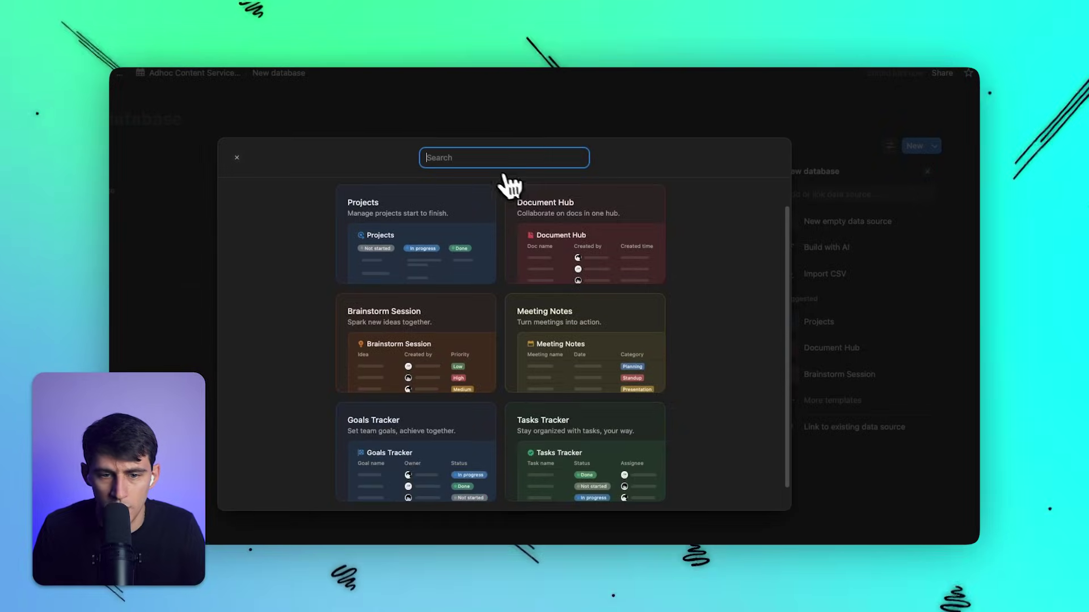
{"action": "type", "text": "bug"}
{"action": "key", "text": "BackSpace"}
{"action": "key", "text": "BackSpace"}
{"action": "key", "text": "BackSpace"}
{"action": "type", "text": "issue"}
{"action": "key", "text": "BackSpace"}
{"action": "key", "text": "BackSpace"}
{"action": "key", "text": "BackSpace"}
{"action": "key", "text": "BackSpace"}
{"action": "key", "text": "BackSpace"}
{"action": "left_click", "coordinate": [515, 340]}
{"action": "left_click", "coordinate": [371, 455]}
{"action": "left_click", "coordinate": [885, 176]}
Step: Link the existing Tasks Tracker as a second source, adding its All Tasks view to Projects
{"action": "left_click", "coordinate": [872, 453]}
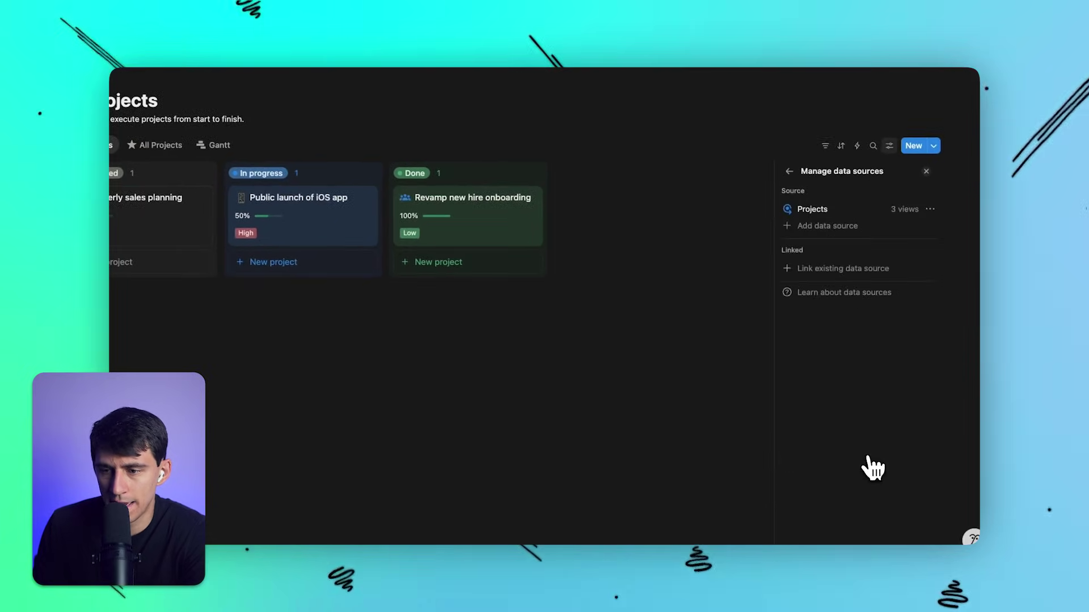
{"action": "left_click", "coordinate": [851, 271]}
{"action": "left_click", "coordinate": [851, 317]}
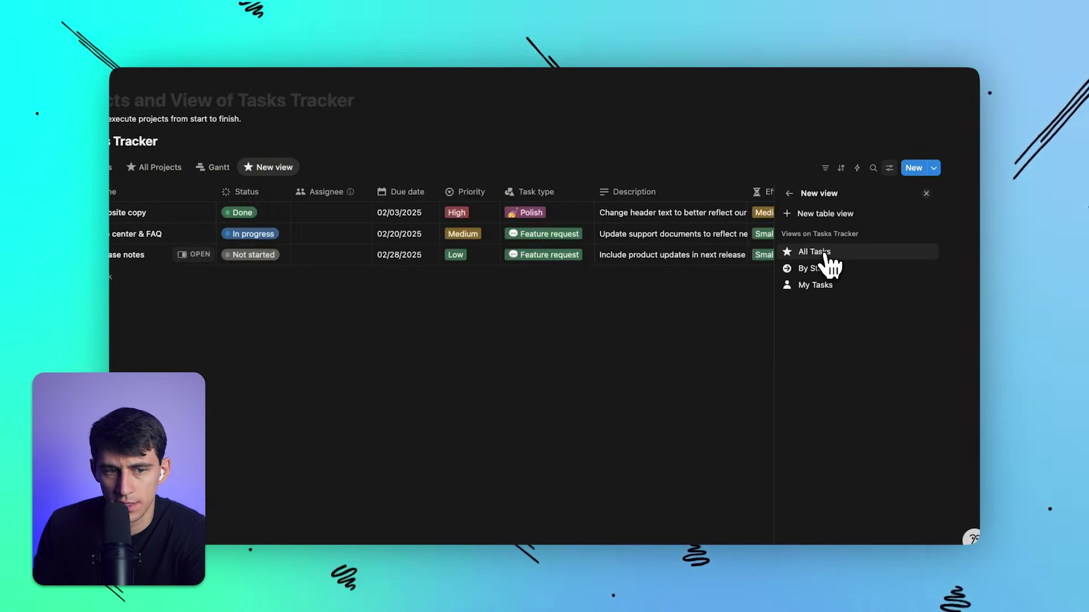
{"action": "left_click", "coordinate": [813, 251]}
{"action": "left_click", "coordinate": [799, 451]}
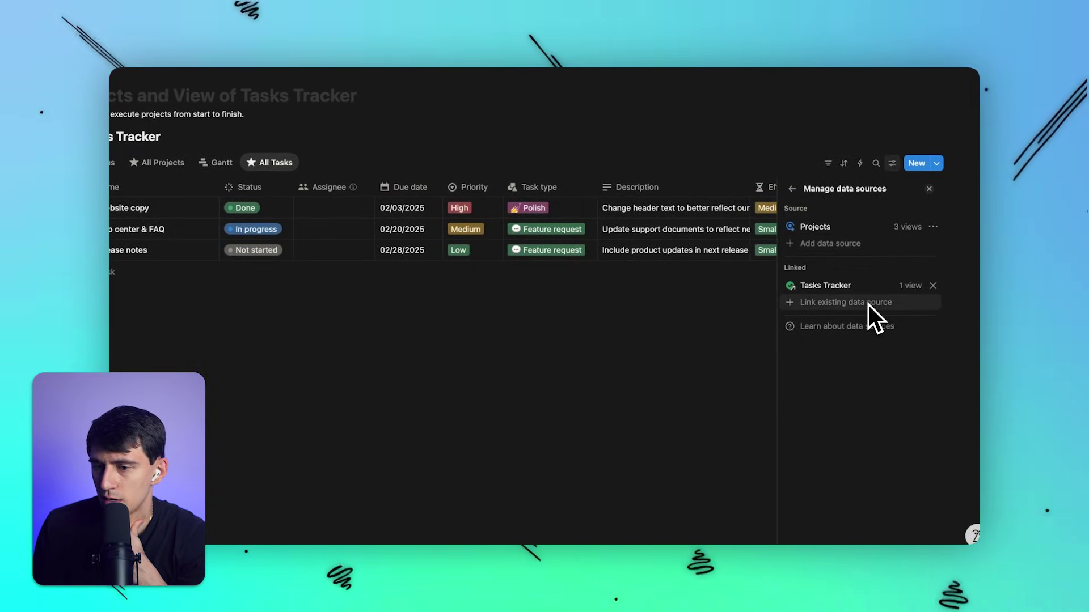
Step: Add a Document Hub template source and retitle the page 'Projects & Documents / Tasks'
{"action": "left_click", "coordinate": [838, 245]}
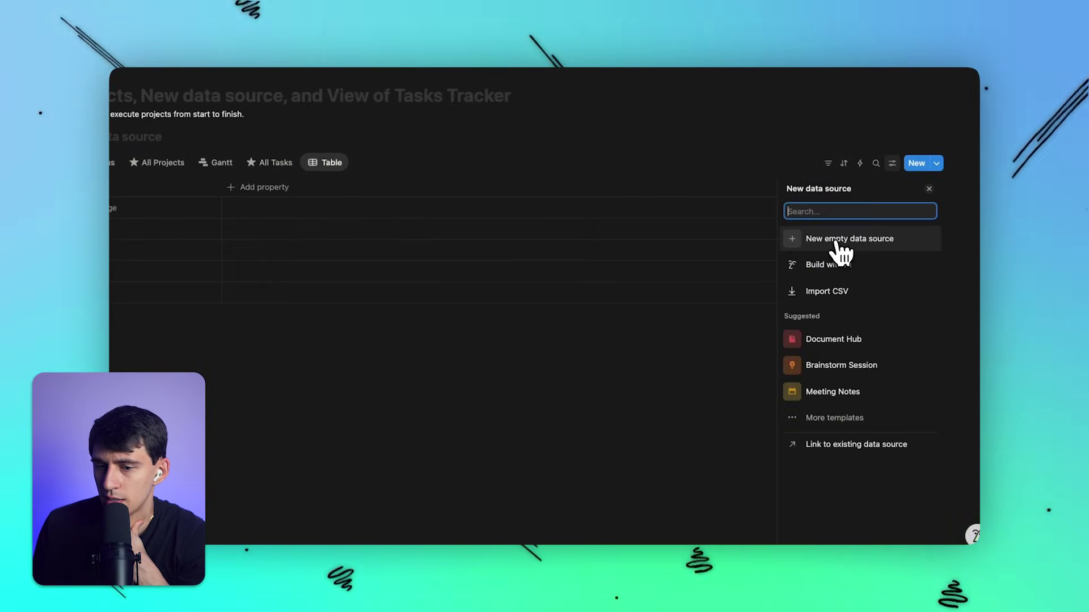
{"action": "left_click", "coordinate": [845, 343]}
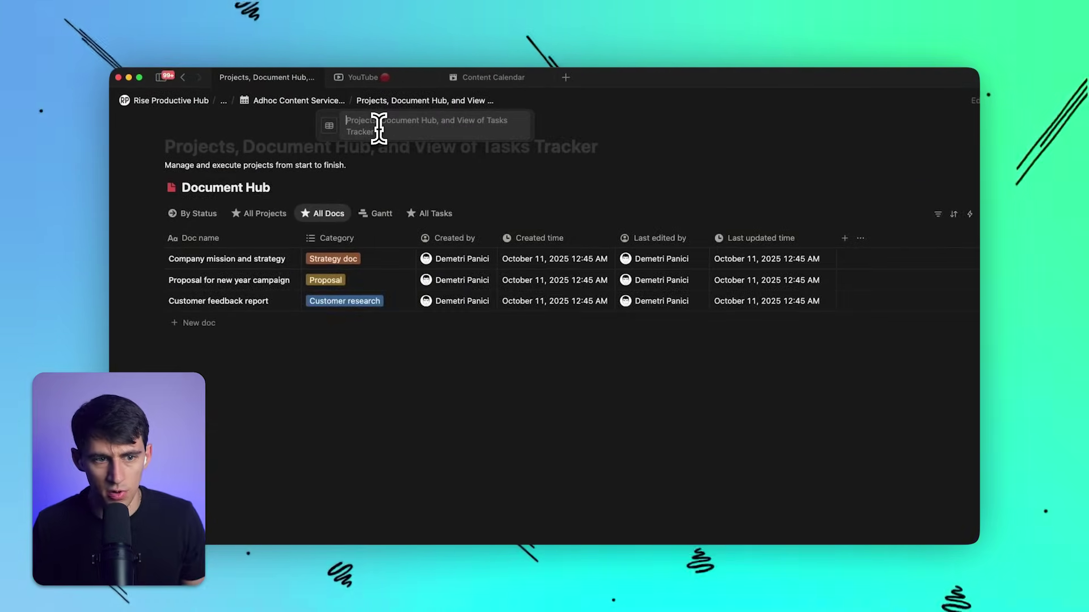
{"action": "type", "text": "Projects & D"}
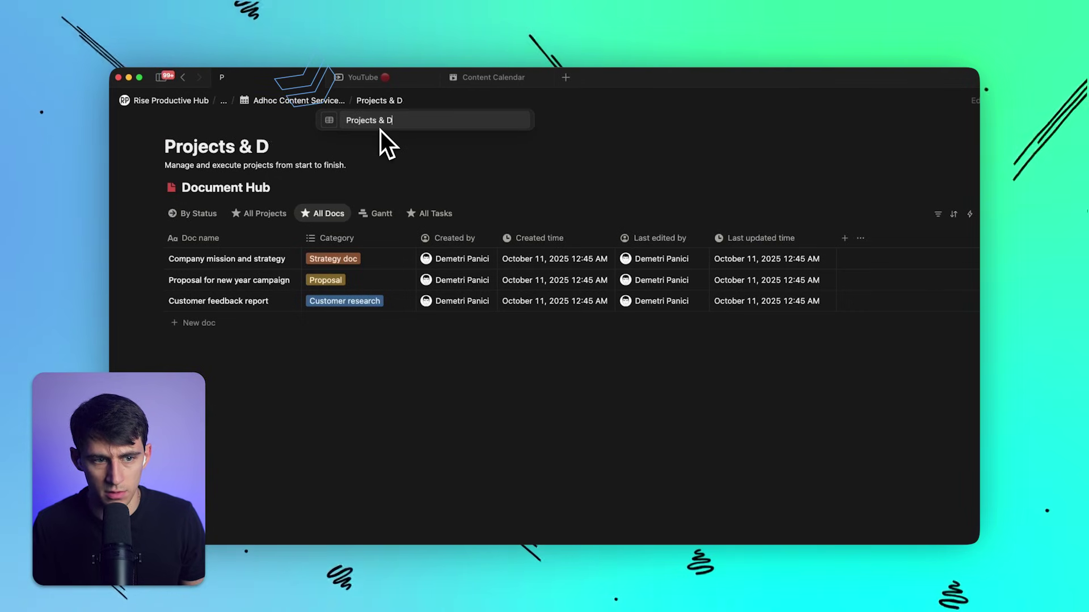
{"action": "type", "text": "ocuments /"}
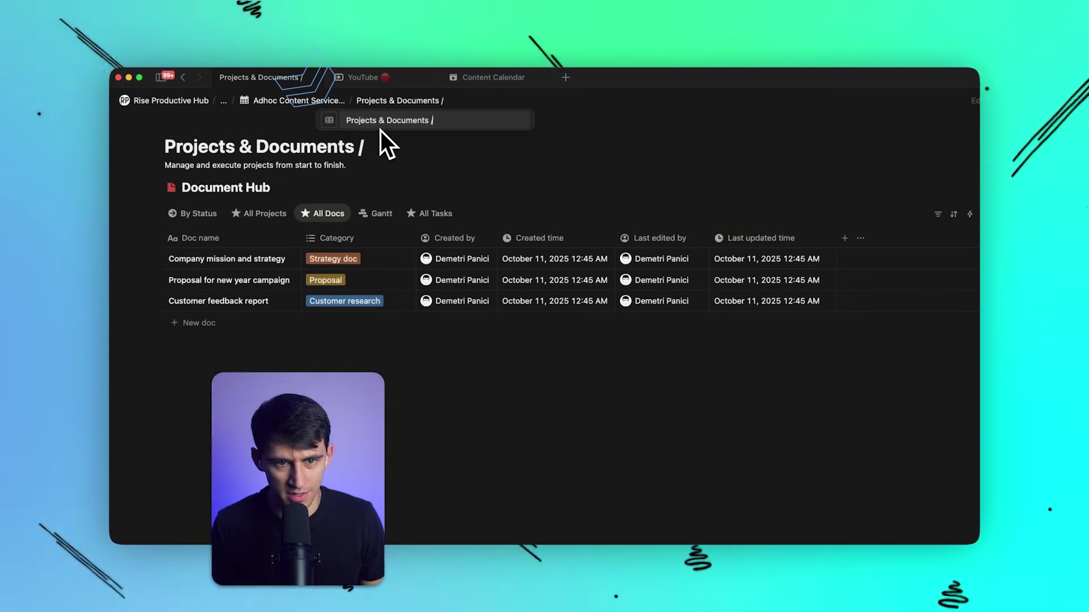
{"action": "type", "text": " Tasks"}
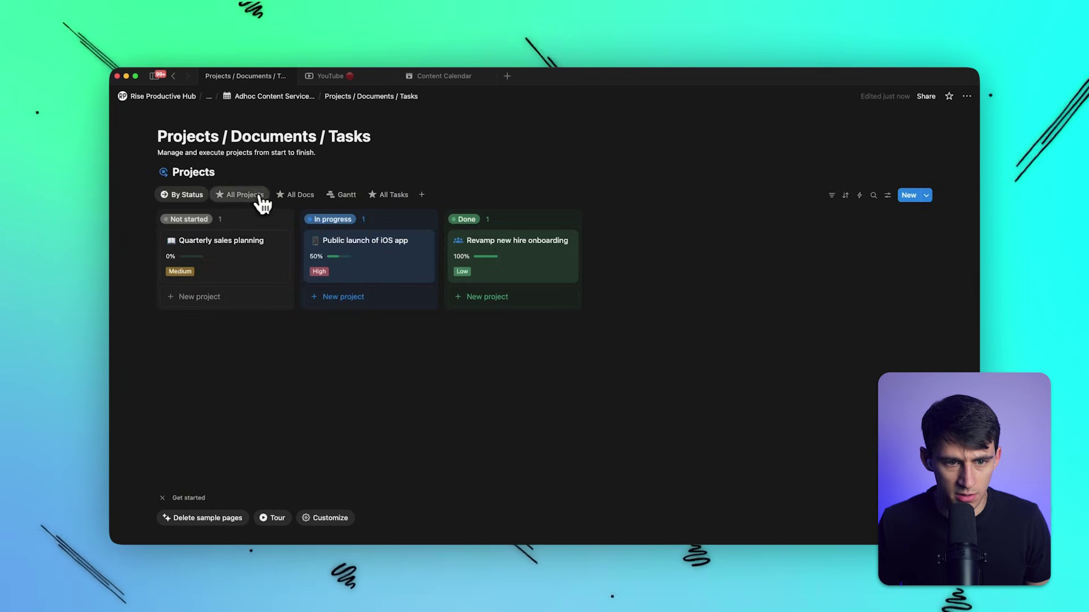
Step: Move the Projects Gantt view to follow By Status and check the All Projects, All Docs and All Tasks views
{"action": "left_click", "coordinate": [318, 212]}
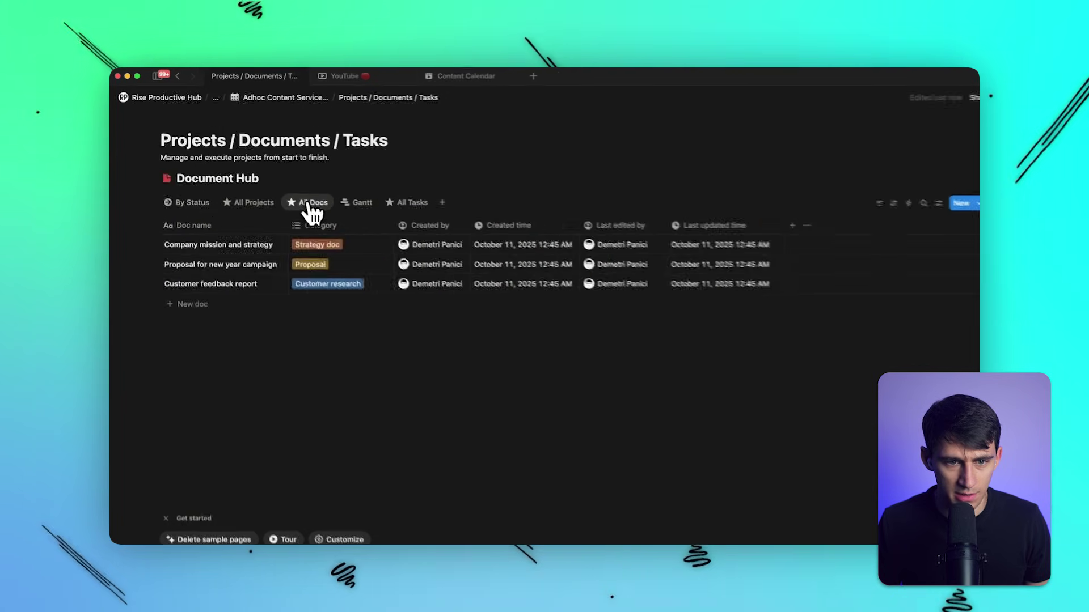
{"action": "left_click", "coordinate": [380, 215]}
{"action": "left_click", "coordinate": [388, 214]}
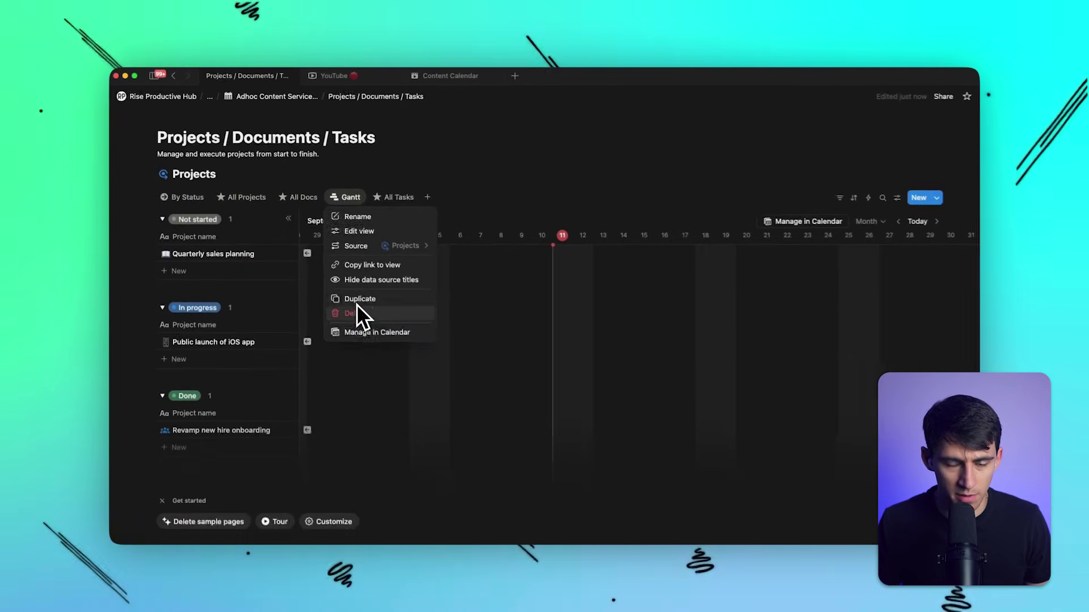
{"action": "left_click_drag", "start_coordinate": [347, 197], "coordinate": [247, 195]}
{"action": "left_click", "coordinate": [285, 194]}
{"action": "left_click", "coordinate": [340, 194]}
{"action": "left_click", "coordinate": [390, 195]}
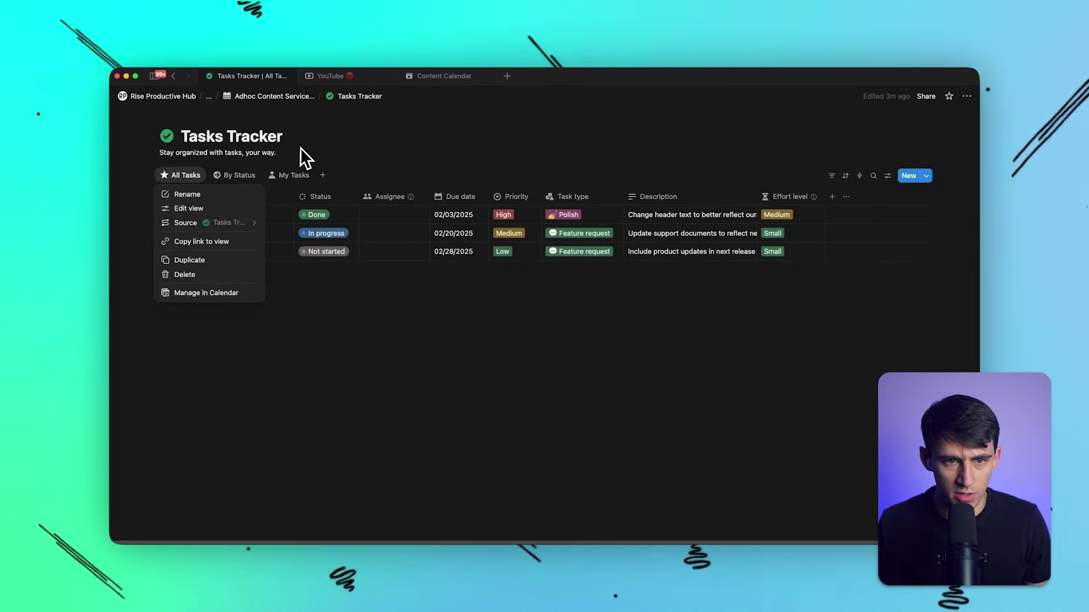
Step: Inspect the original Tasks Tracker database and its page options, then return to the combined database
{"action": "left_click", "coordinate": [297, 140]}
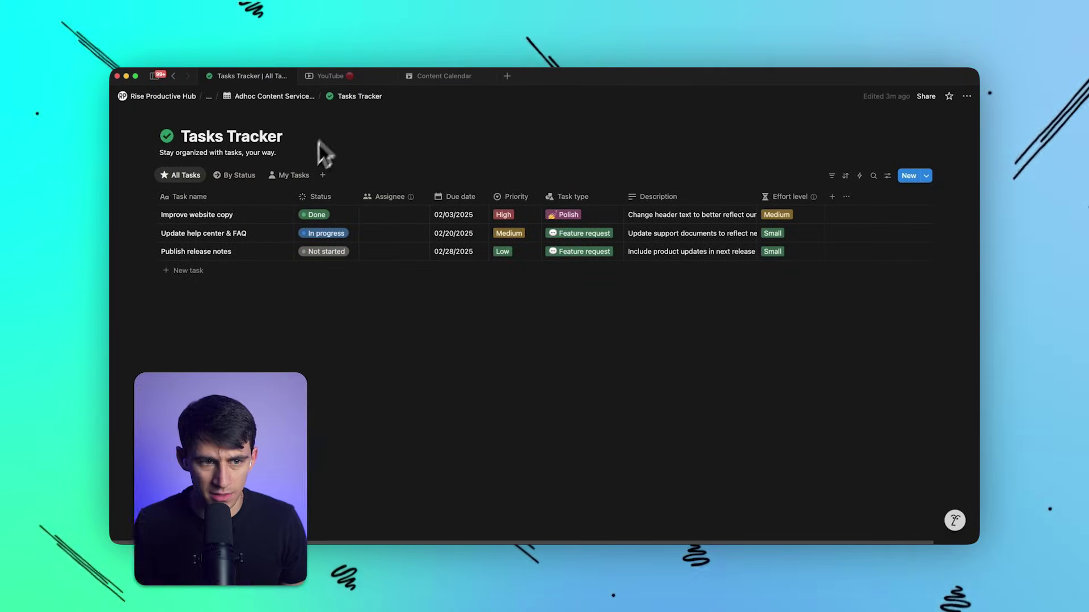
{"action": "left_click", "coordinate": [967, 96]}
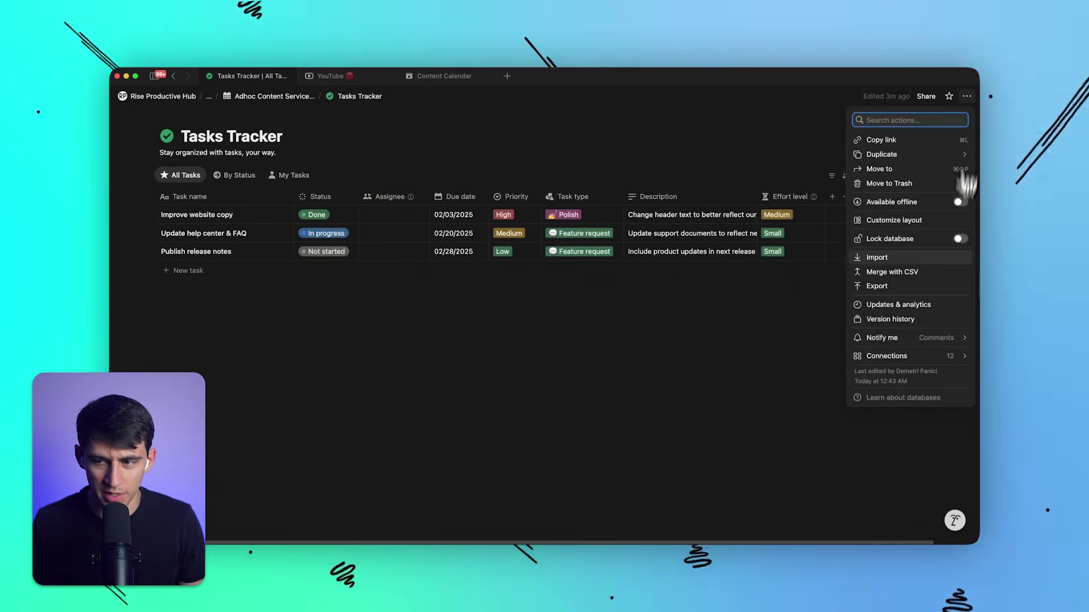
{"action": "mouse_move", "coordinate": [896, 340]}
{"action": "left_click", "coordinate": [581, 170]}
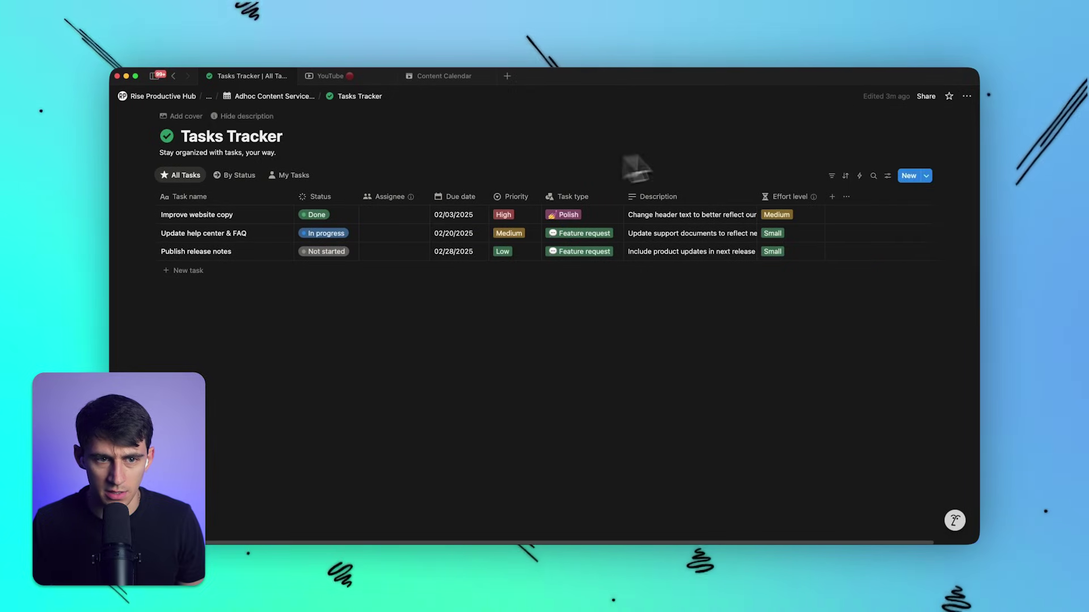
{"action": "left_click", "coordinate": [966, 96]}
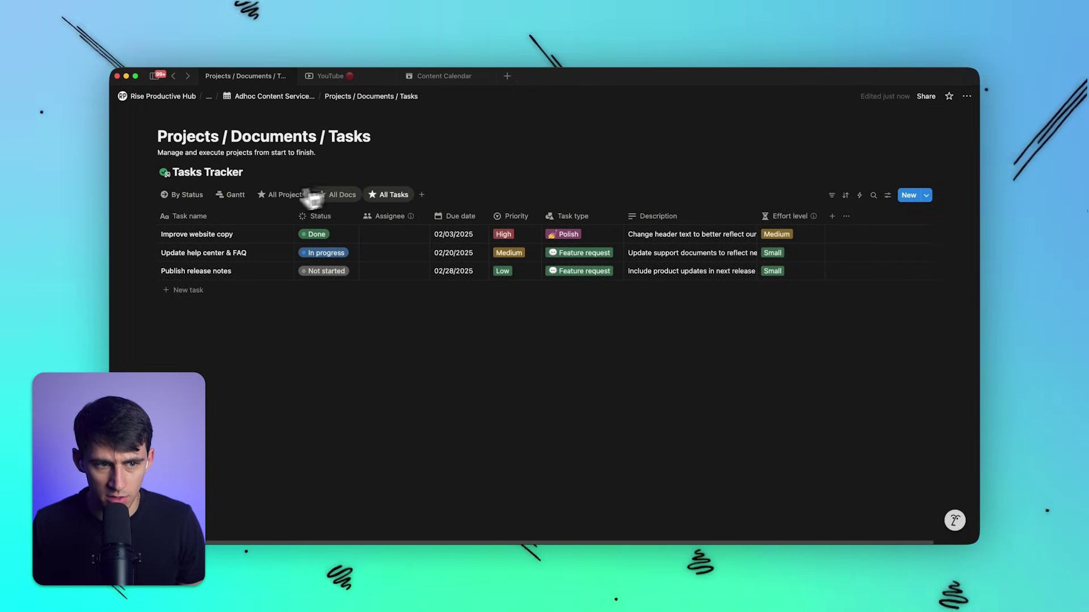
{"action": "left_click", "coordinate": [282, 195]}
{"action": "left_click", "coordinate": [392, 194]}
Step: Link the existing Tasks Tracker as another source, then view its All Tasks and By Status views
{"action": "left_click", "coordinate": [888, 195]}
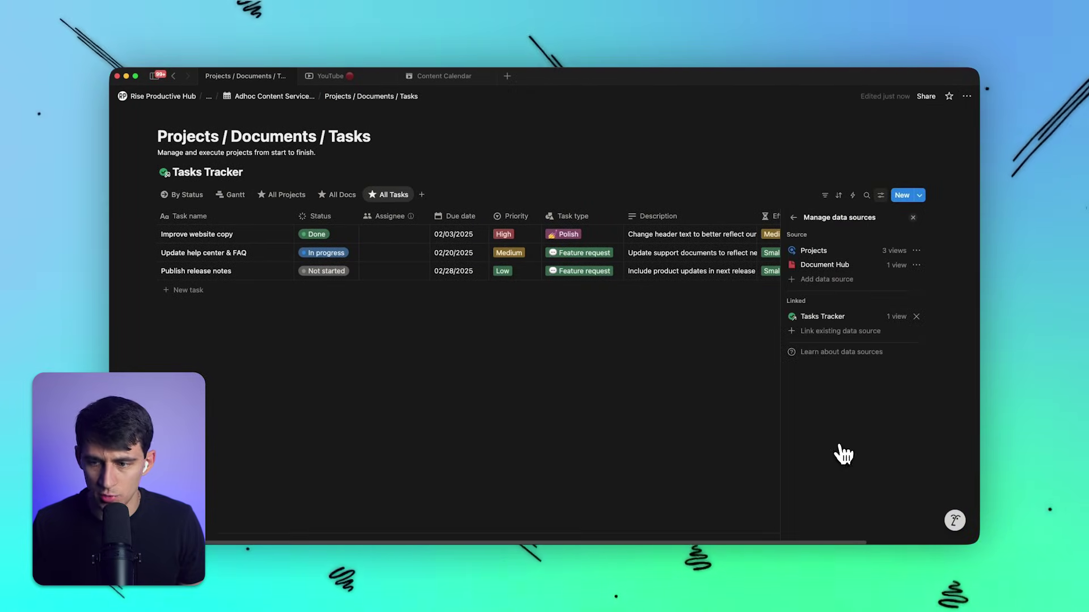
{"action": "left_click", "coordinate": [827, 279]}
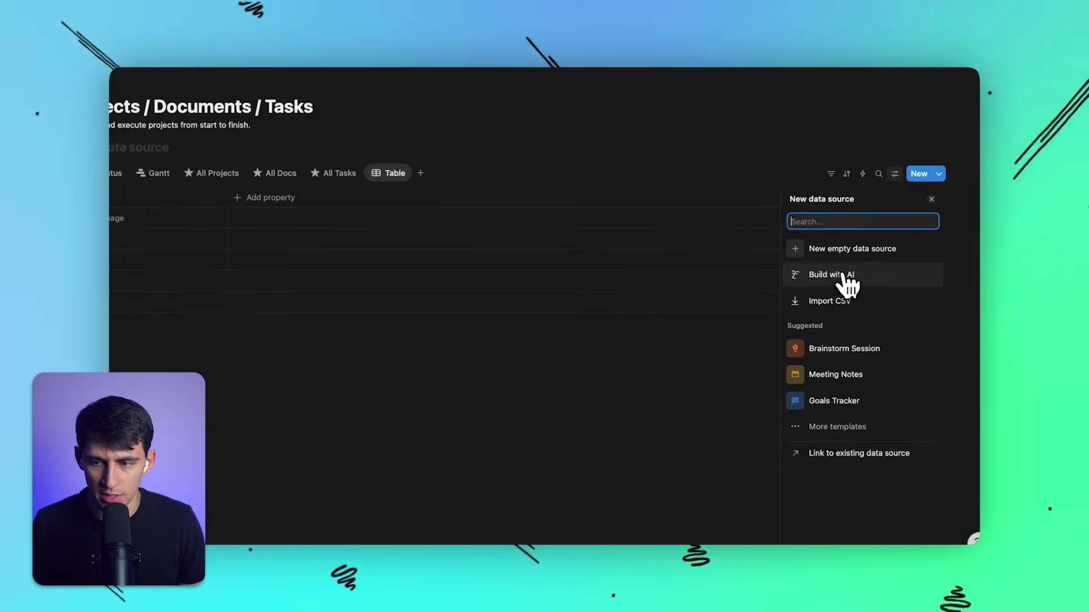
{"action": "left_click", "coordinate": [845, 453]}
{"action": "left_click", "coordinate": [822, 343]}
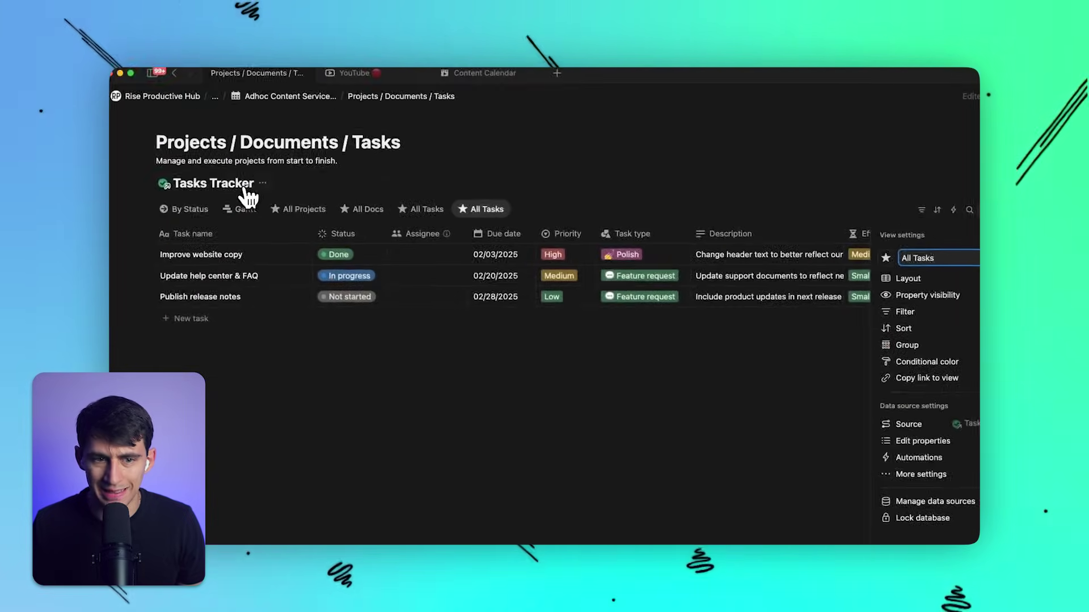
{"action": "left_click", "coordinate": [245, 187]}
{"action": "left_click", "coordinate": [185, 175]}
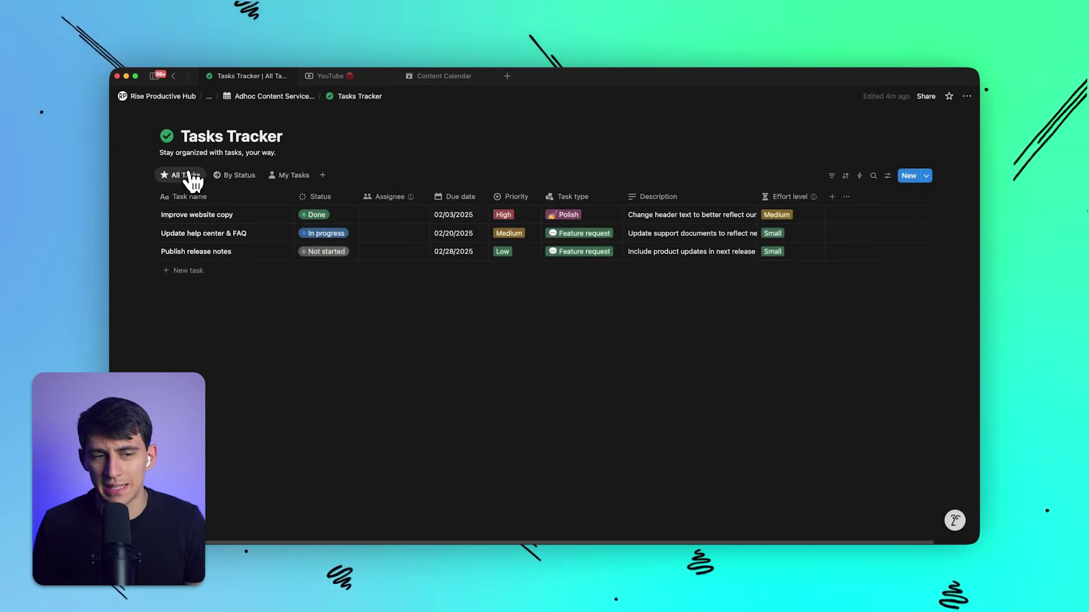
{"action": "left_click", "coordinate": [234, 175]}
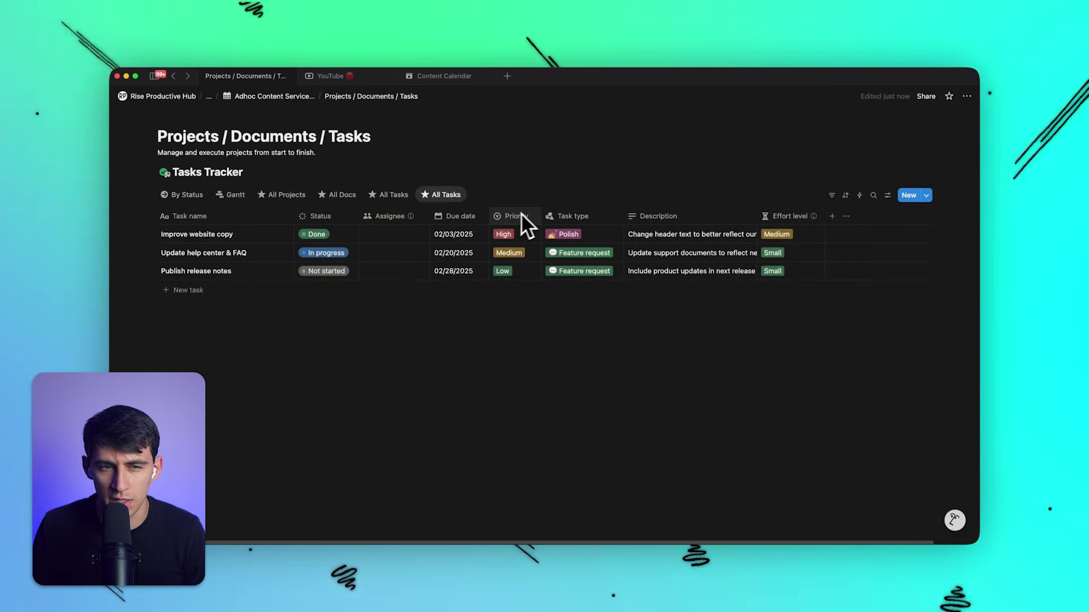
Step: Delete the original Tasks Tracker database from the Adhoc Content Services Task page
{"action": "left_click", "coordinate": [289, 97]}
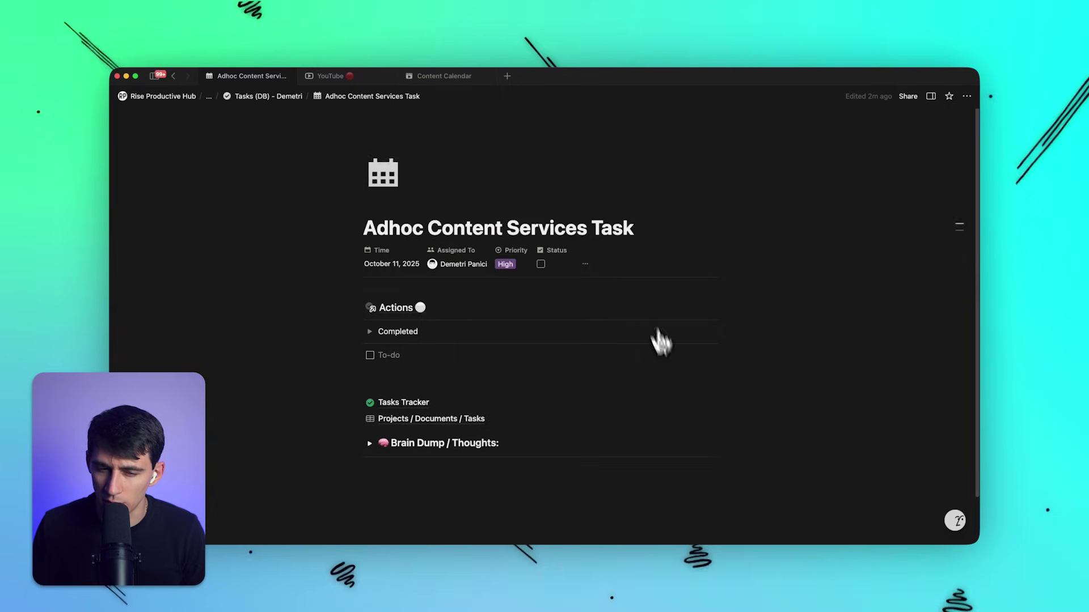
{"action": "right_click", "coordinate": [443, 353]}
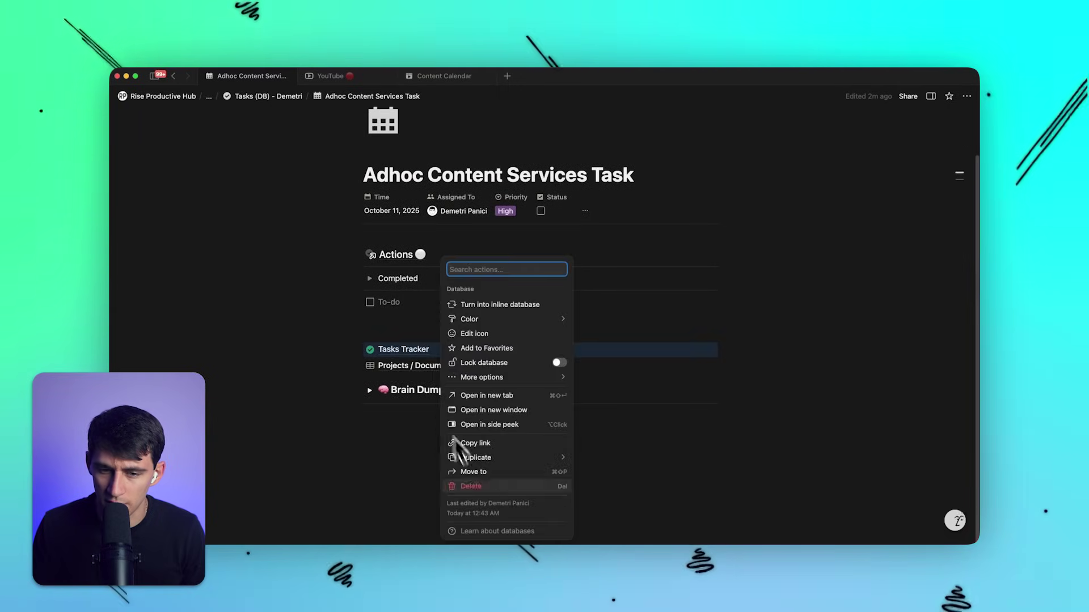
{"action": "left_click", "coordinate": [479, 487]}
{"action": "left_click", "coordinate": [503, 329]}
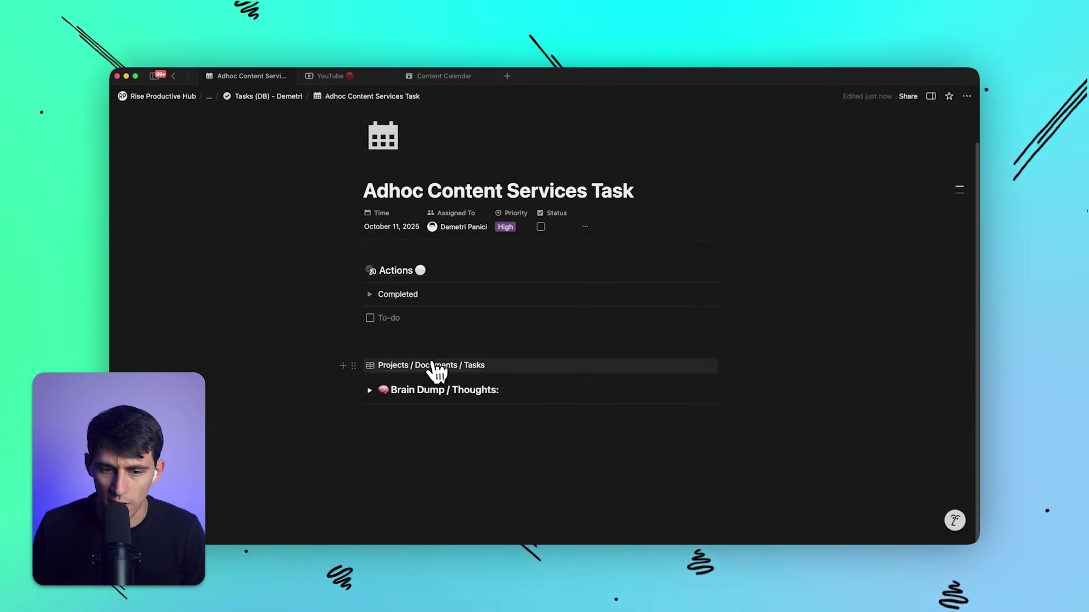
Step: Delete both All Tasks views from the Projects / Documents / Tasks database
{"action": "left_click_drag", "start_coordinate": [433, 342], "coordinate": [432, 359]}
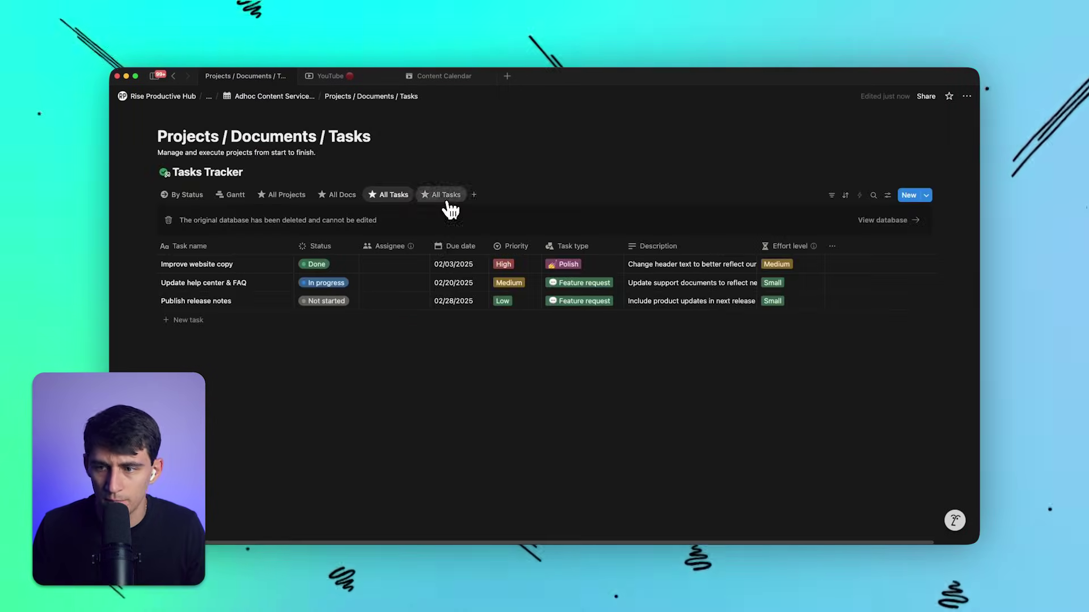
{"action": "left_click", "coordinate": [448, 200]}
{"action": "left_click", "coordinate": [451, 198]}
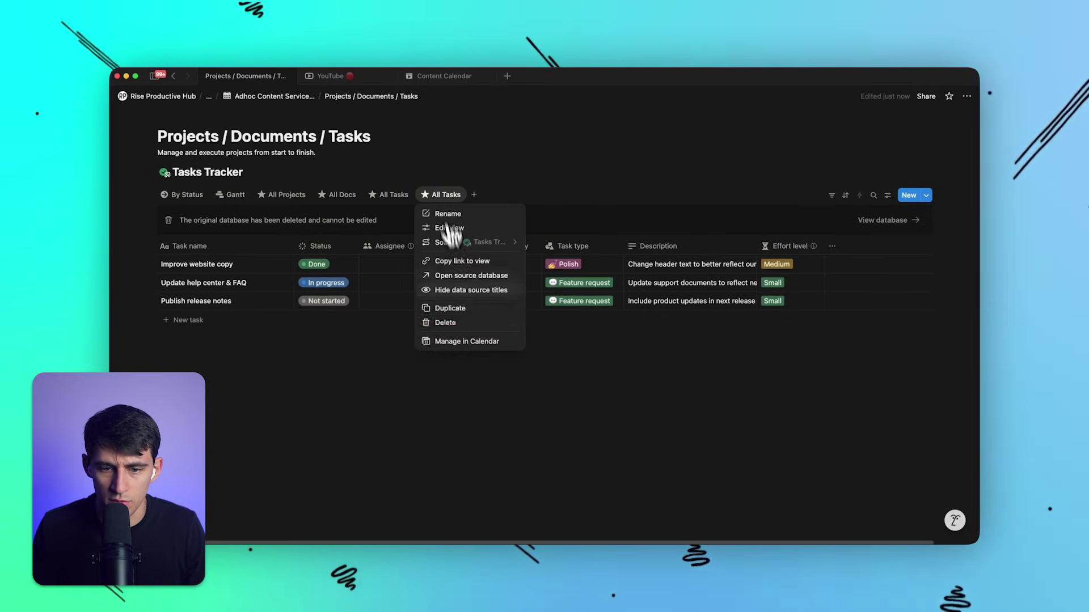
{"action": "left_click", "coordinate": [445, 322]}
{"action": "left_click", "coordinate": [522, 314]}
{"action": "left_click", "coordinate": [396, 195]}
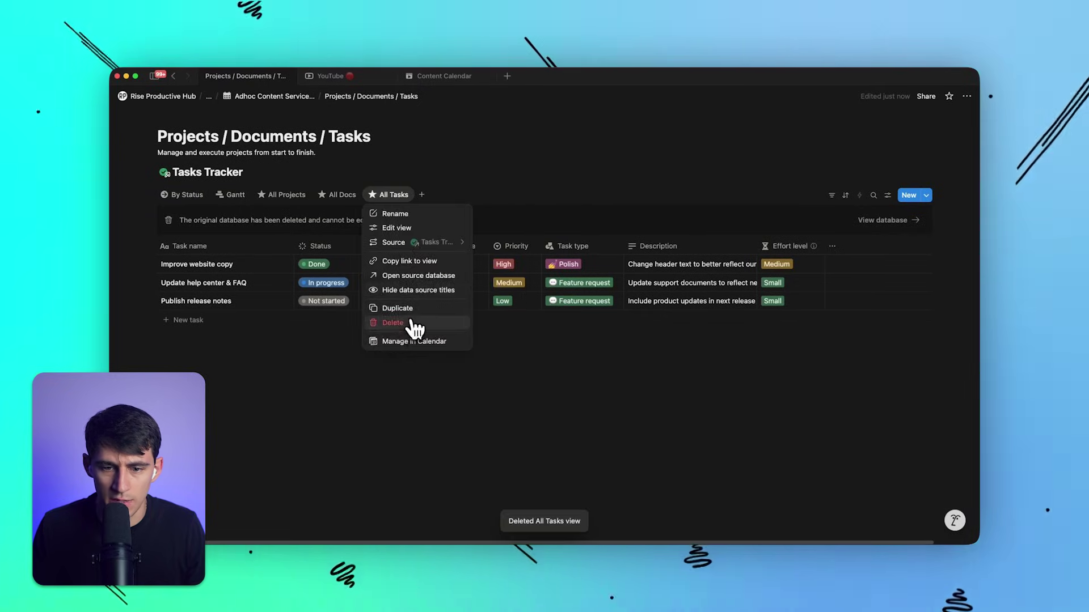
{"action": "left_click", "coordinate": [394, 322]}
{"action": "left_click", "coordinate": [491, 313]}
Step: Add a new data source from the Tasks Tracker template, keeping its All Tasks view
{"action": "left_click", "coordinate": [369, 194]}
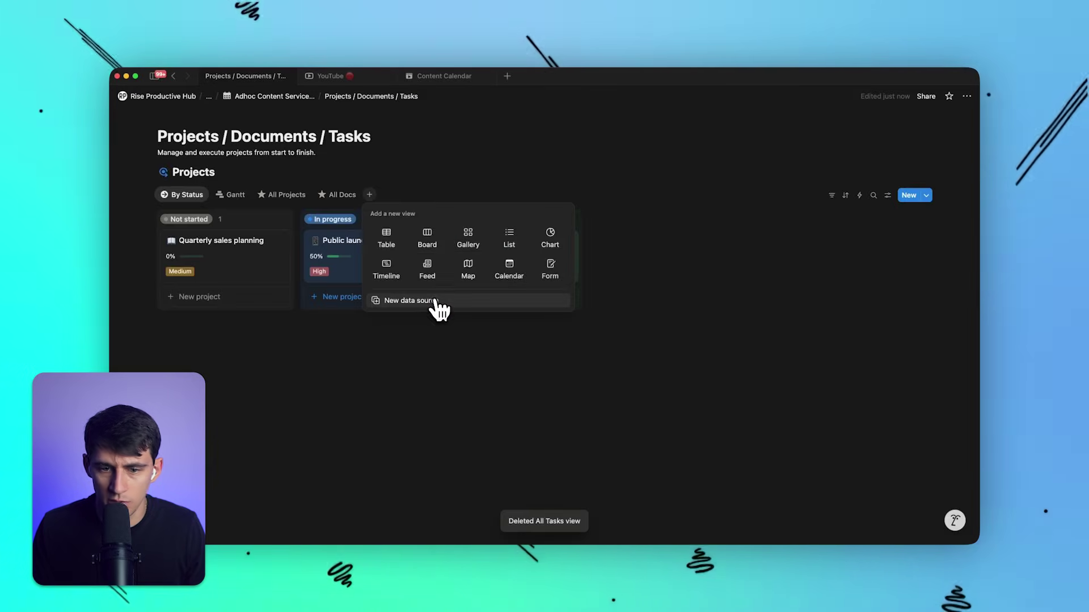
{"action": "left_click", "coordinate": [437, 303]}
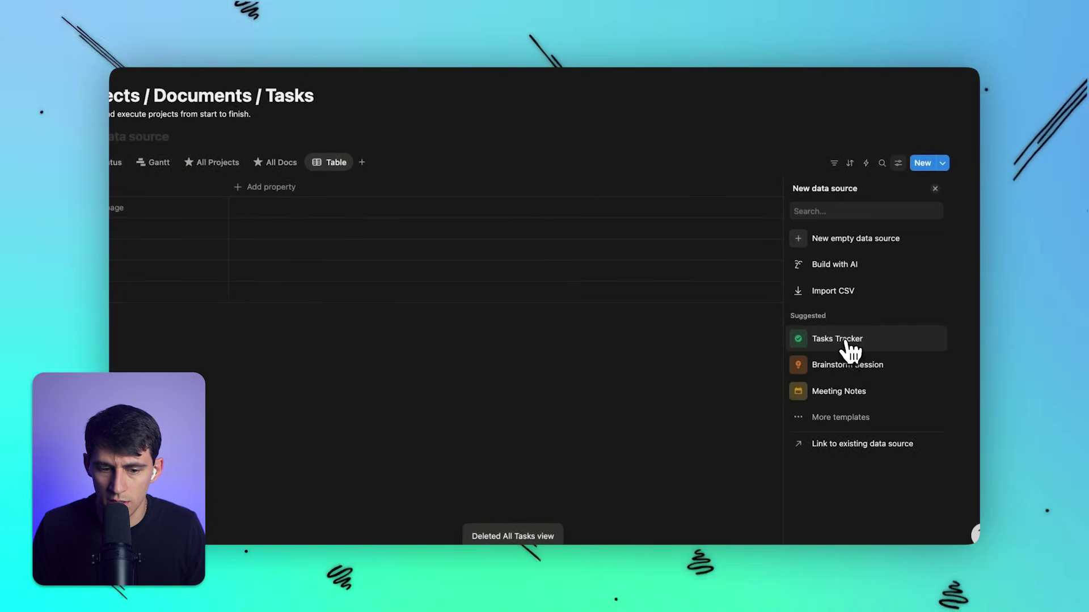
{"action": "left_click", "coordinate": [817, 342]}
{"action": "left_click", "coordinate": [363, 464]}
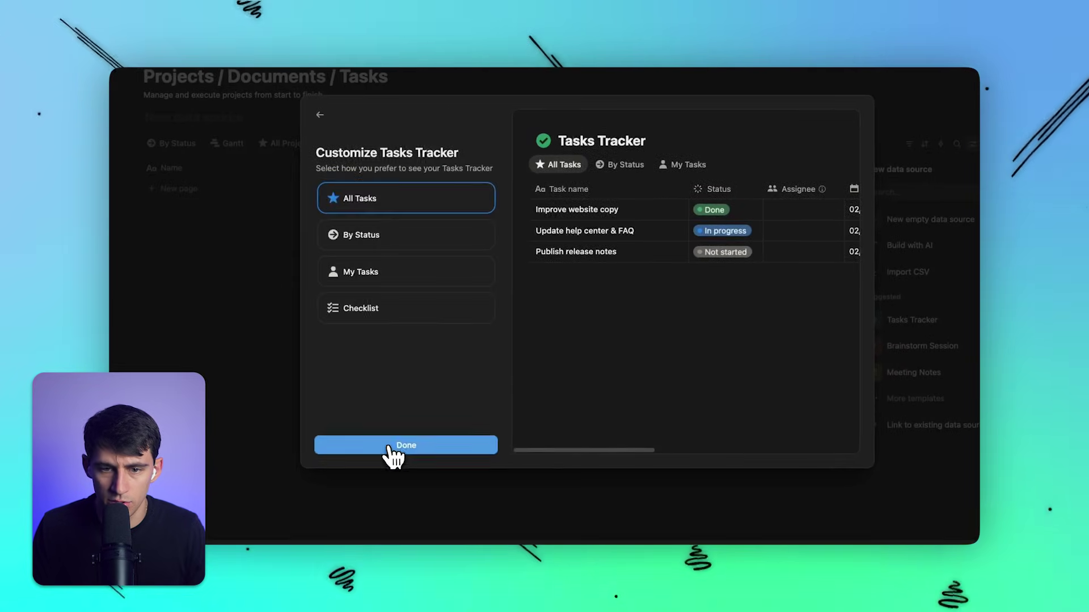
{"action": "left_click", "coordinate": [380, 451]}
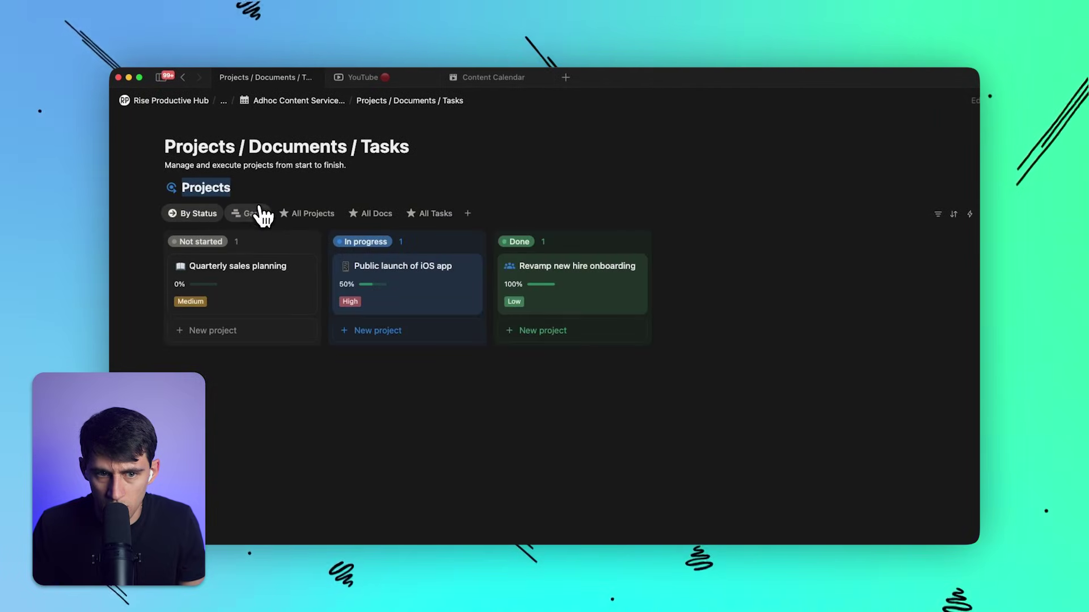
Step: Flip through the Gantt, All Projects and All Tasks views
{"action": "left_click", "coordinate": [262, 214]}
{"action": "left_click", "coordinate": [312, 214]}
{"action": "left_click", "coordinate": [429, 214]}
Step: Give the Projects / Documents / Tasks page a globe icon, then glance at its sharing options
{"action": "left_click", "coordinate": [408, 103]}
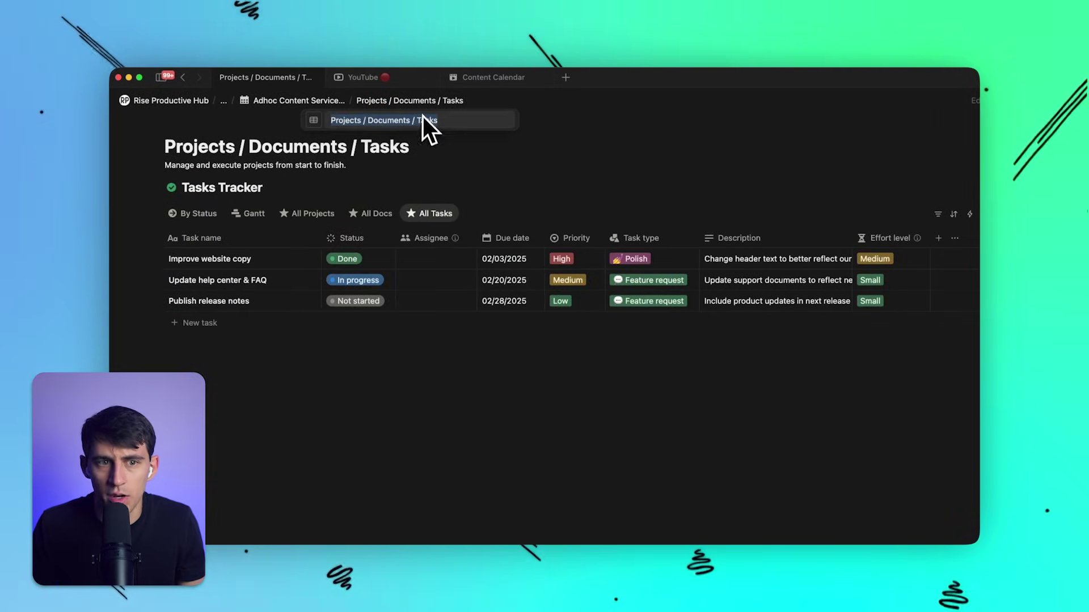
{"action": "left_click", "coordinate": [315, 121]}
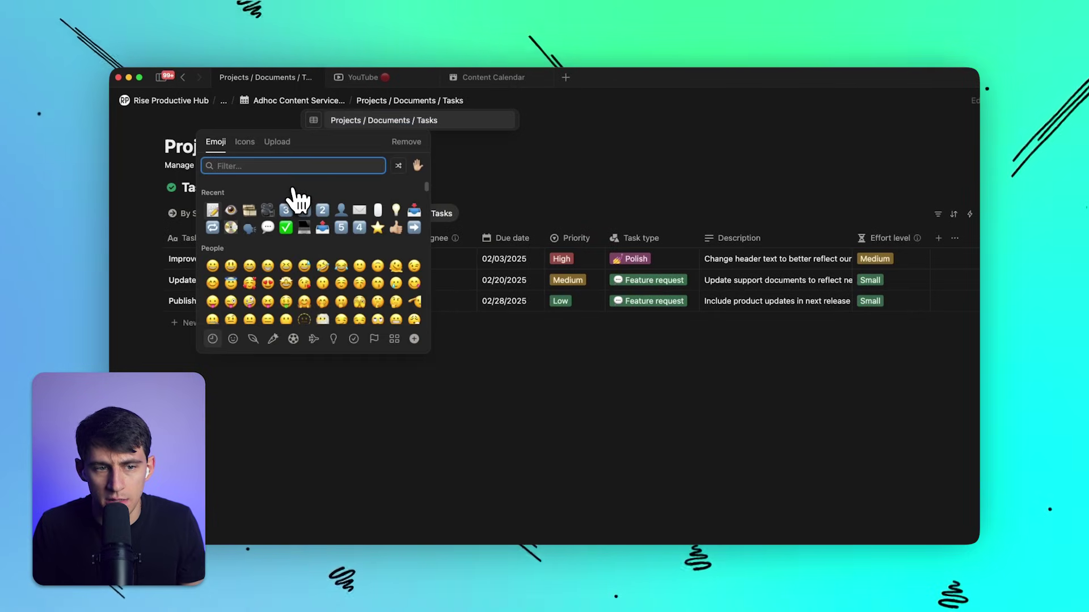
{"action": "type", "text": "glob"}
{"action": "left_click", "coordinate": [270, 178]}
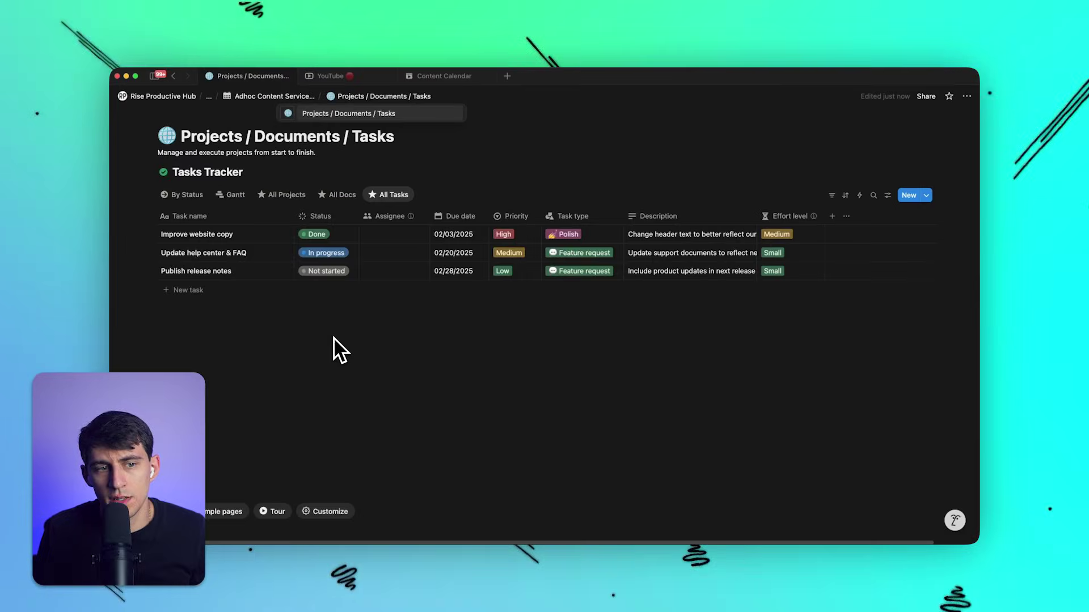
{"action": "left_click", "coordinate": [333, 287]}
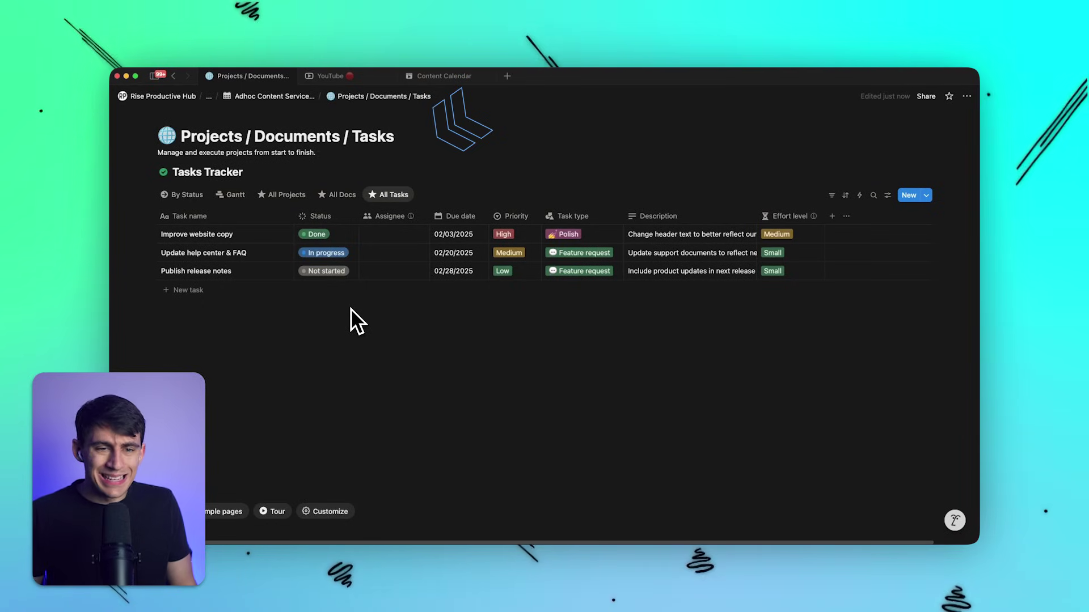
{"action": "left_click", "coordinate": [926, 98]}
{"action": "left_click", "coordinate": [559, 171]}
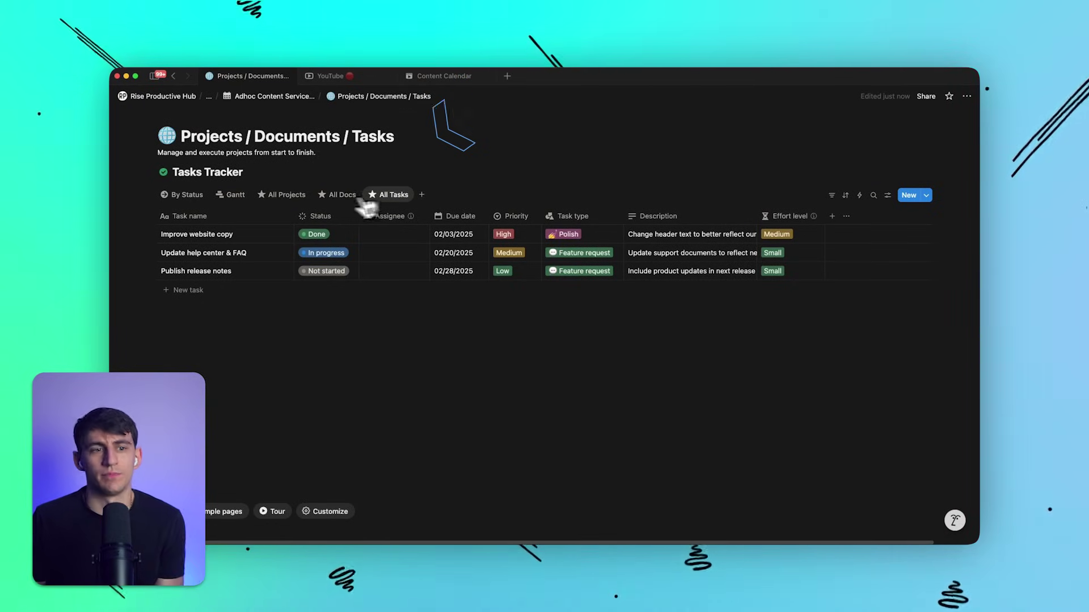
{"action": "left_click", "coordinate": [184, 195]}
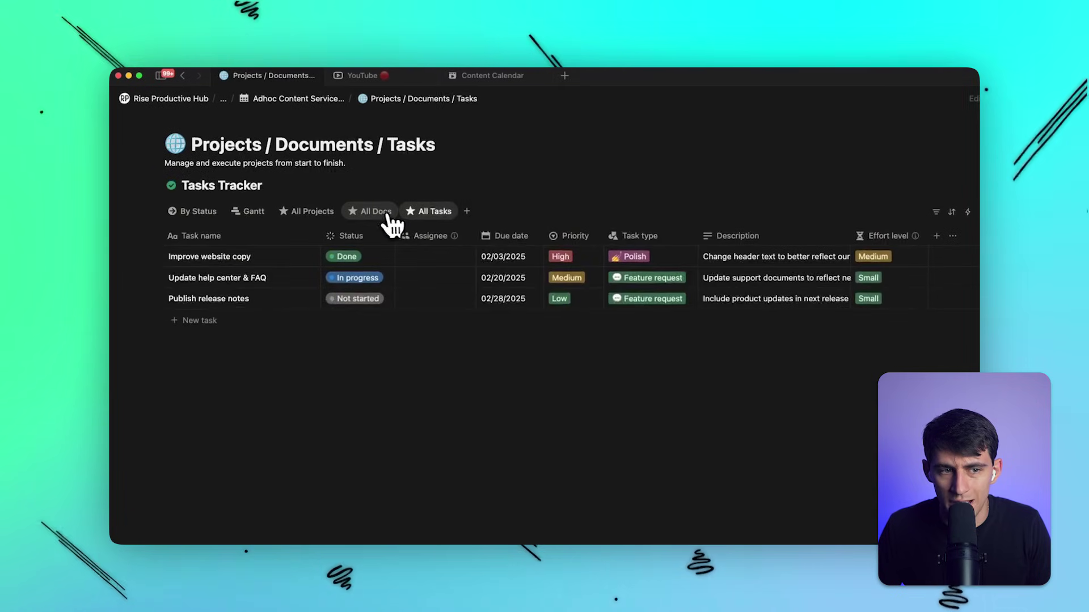
{"action": "left_click", "coordinate": [339, 195]}
{"action": "left_click", "coordinate": [329, 214]}
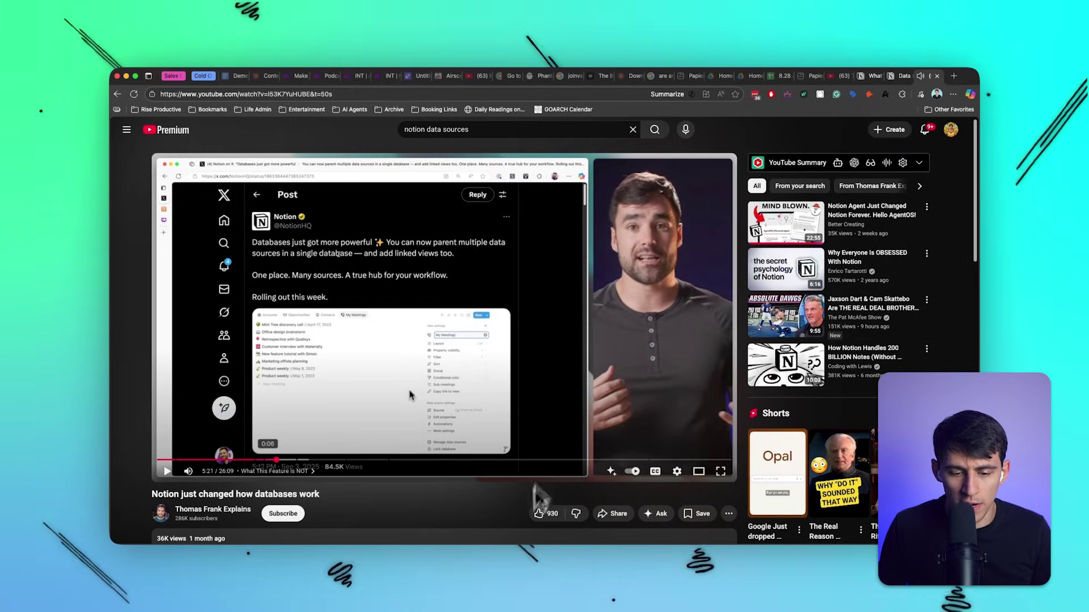
Step: Back in Notion, cycle through the All Tasks, All Docs, All Projects and By Status views, ending on All Tasks
{"action": "left_click", "coordinate": [461, 529]}
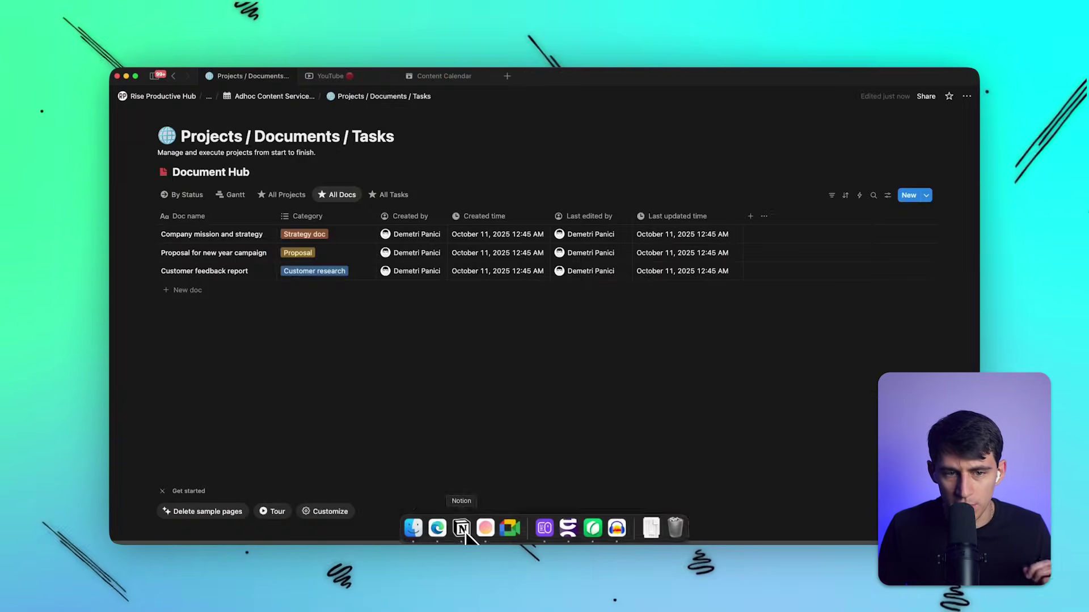
{"action": "left_click", "coordinate": [390, 195]}
{"action": "left_click", "coordinate": [344, 195]}
{"action": "left_click", "coordinate": [286, 198]}
{"action": "left_click", "coordinate": [187, 195]}
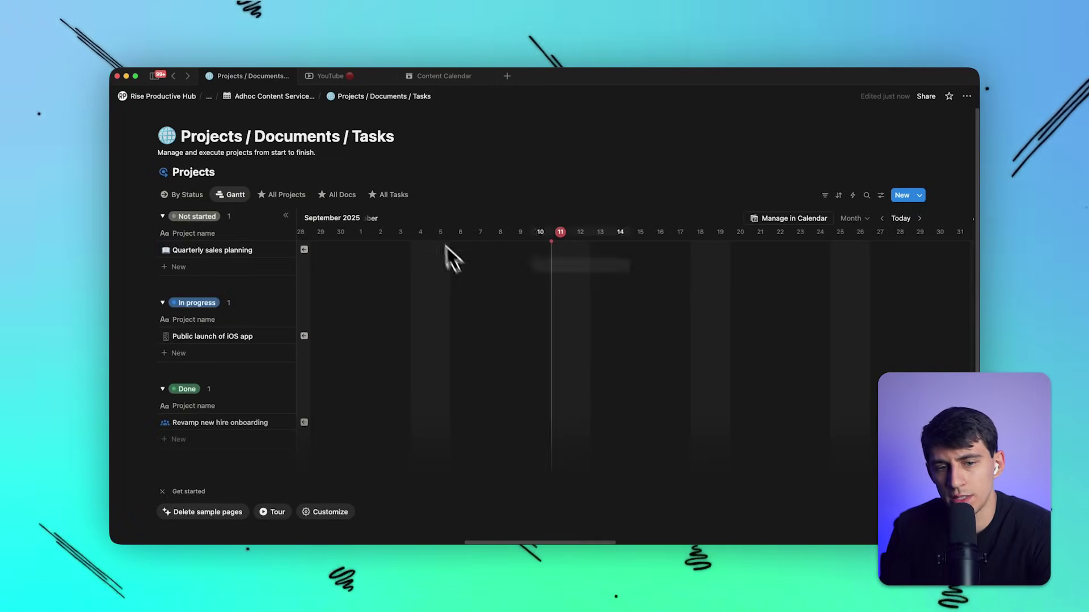
{"action": "left_click", "coordinate": [393, 195]}
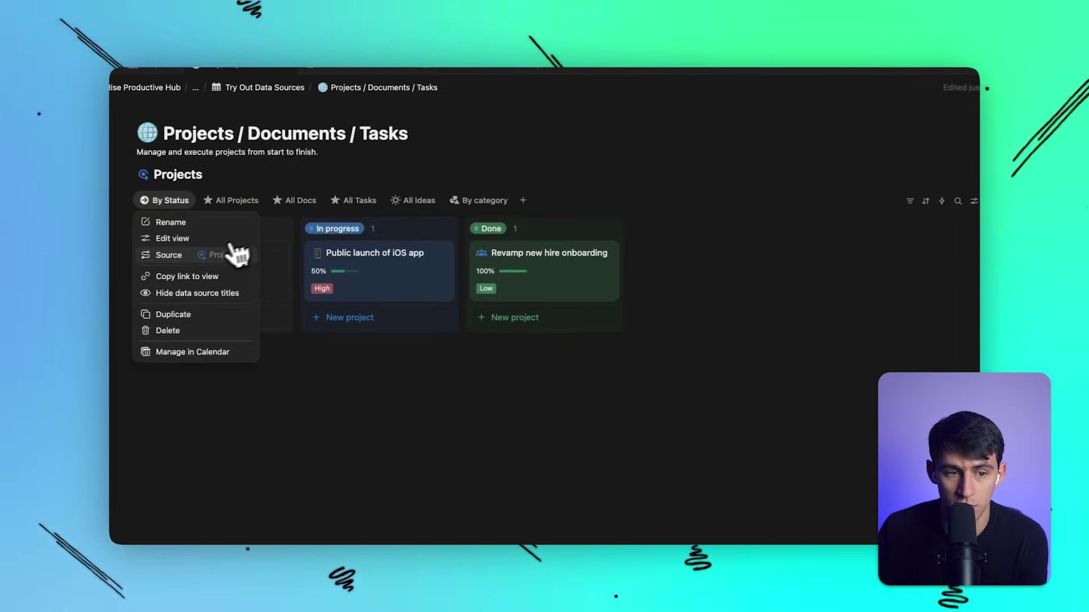
{"action": "left_click", "coordinate": [232, 255]}
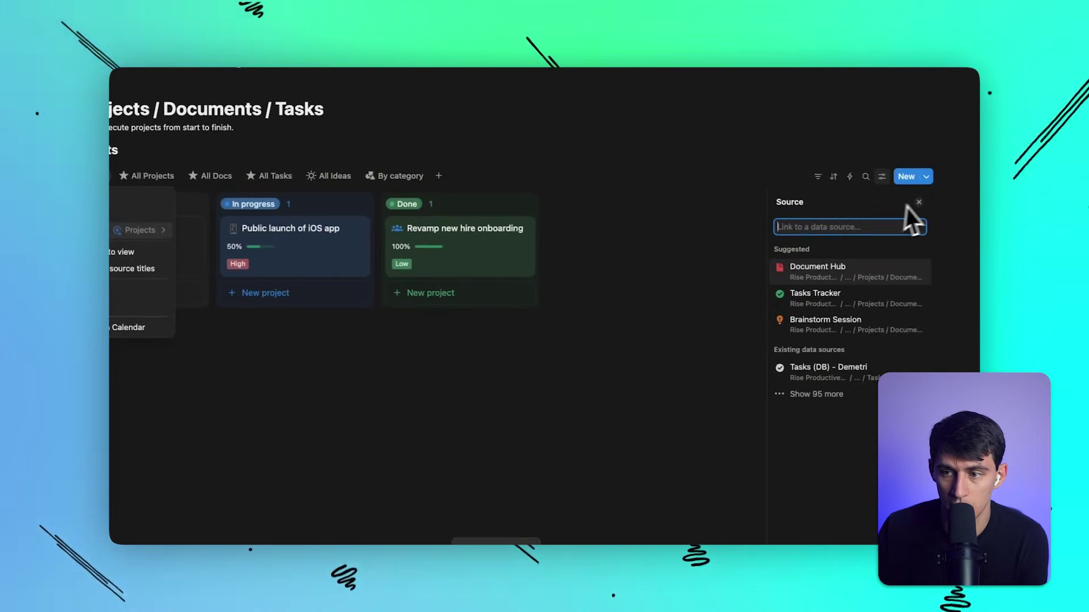
{"action": "left_click", "coordinate": [918, 202]}
{"action": "left_click", "coordinate": [880, 176]}
{"action": "left_click", "coordinate": [857, 414]}
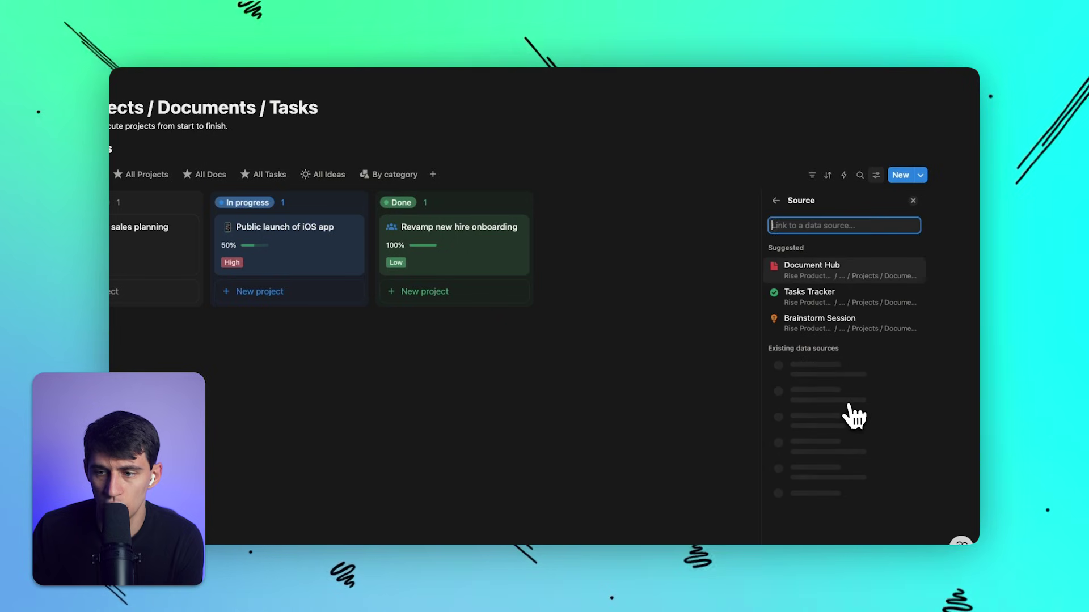
{"action": "left_click", "coordinate": [776, 200]}
{"action": "left_click", "coordinate": [554, 212]}
{"action": "left_click", "coordinate": [433, 174]}
{"action": "left_click", "coordinate": [452, 229]}
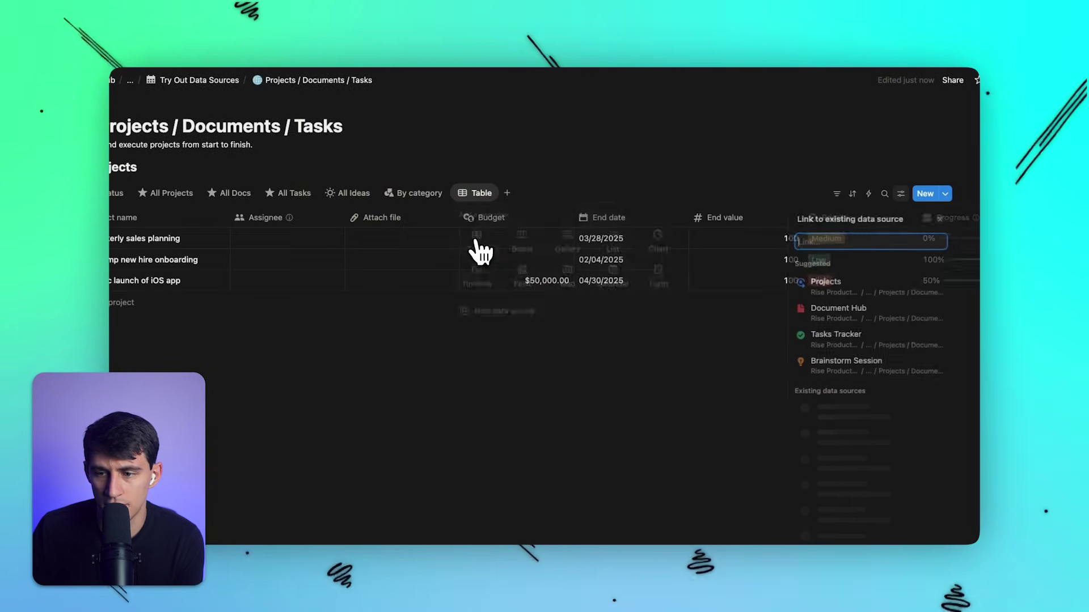
{"action": "left_click", "coordinate": [839, 340]}
{"action": "left_click", "coordinate": [826, 278]}
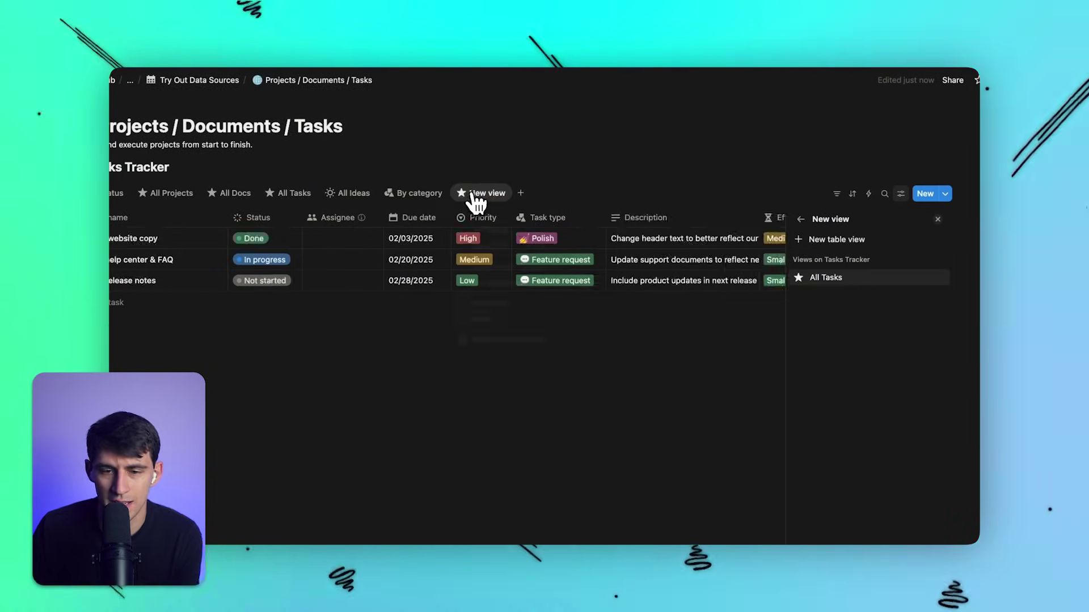
{"action": "left_click", "coordinate": [486, 320]}
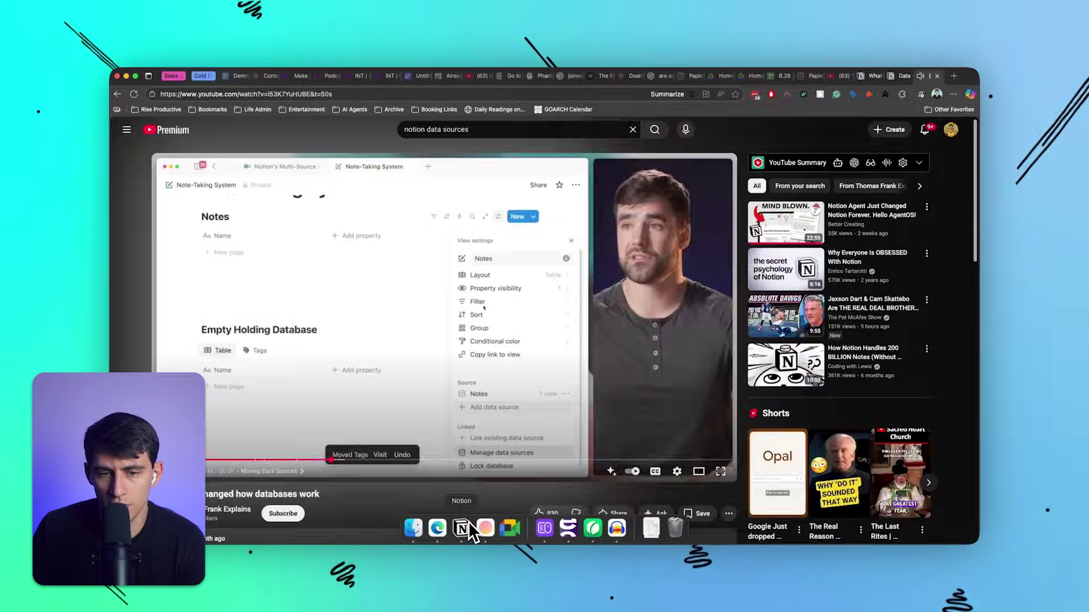
{"action": "left_click", "coordinate": [469, 522]}
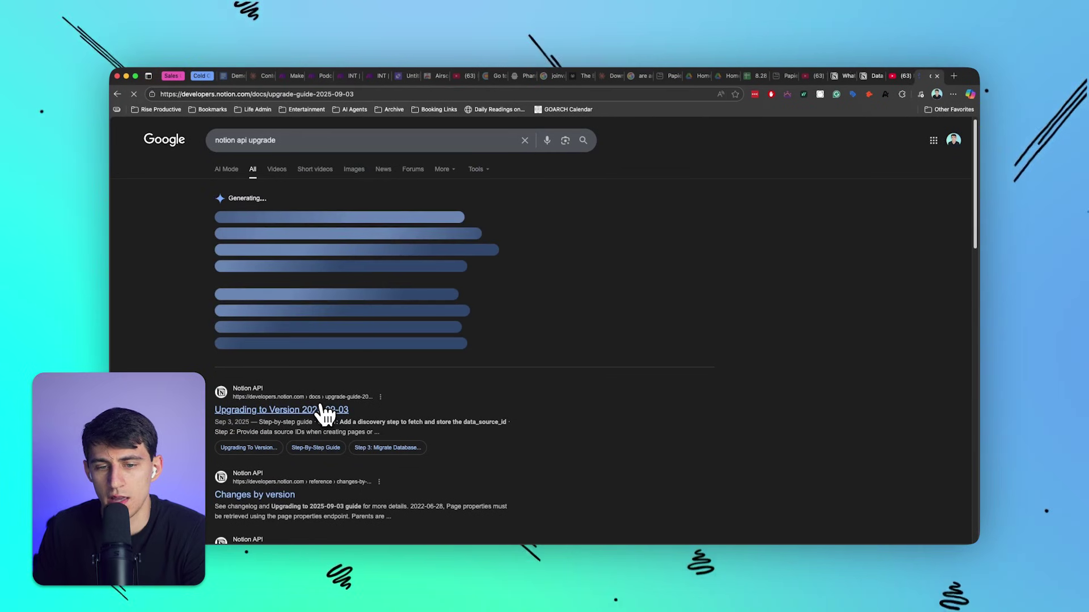
Step: Read the API 2025-09-03 upgrade guide's database_id change, then return to the Notion database page
{"action": "left_click", "coordinate": [322, 413]}
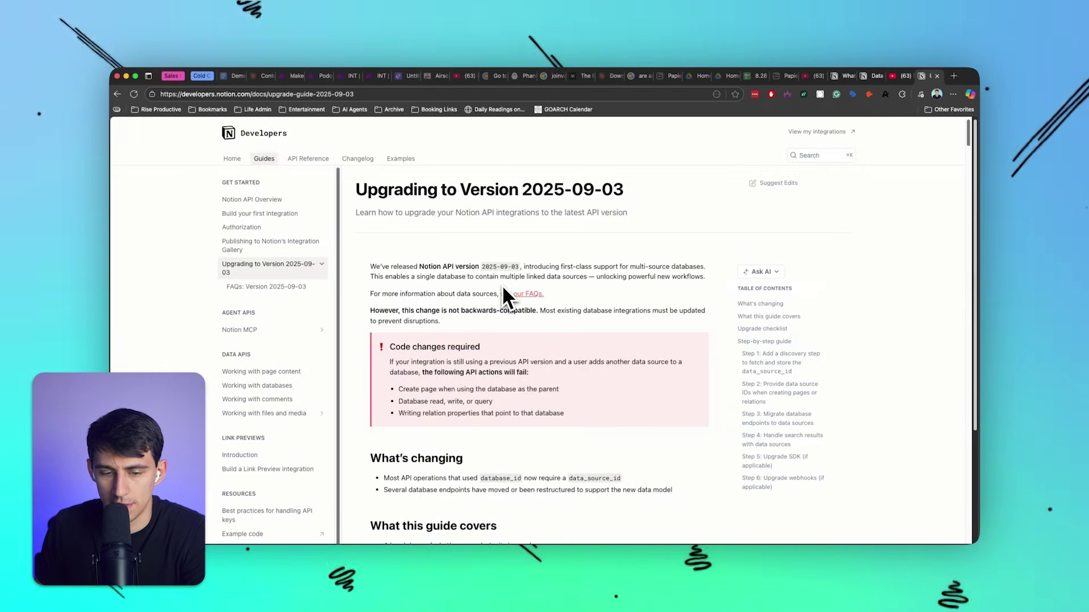
{"action": "scroll", "coordinate": [576, 343], "scroll_direction": "down", "scroll_amount": 3}
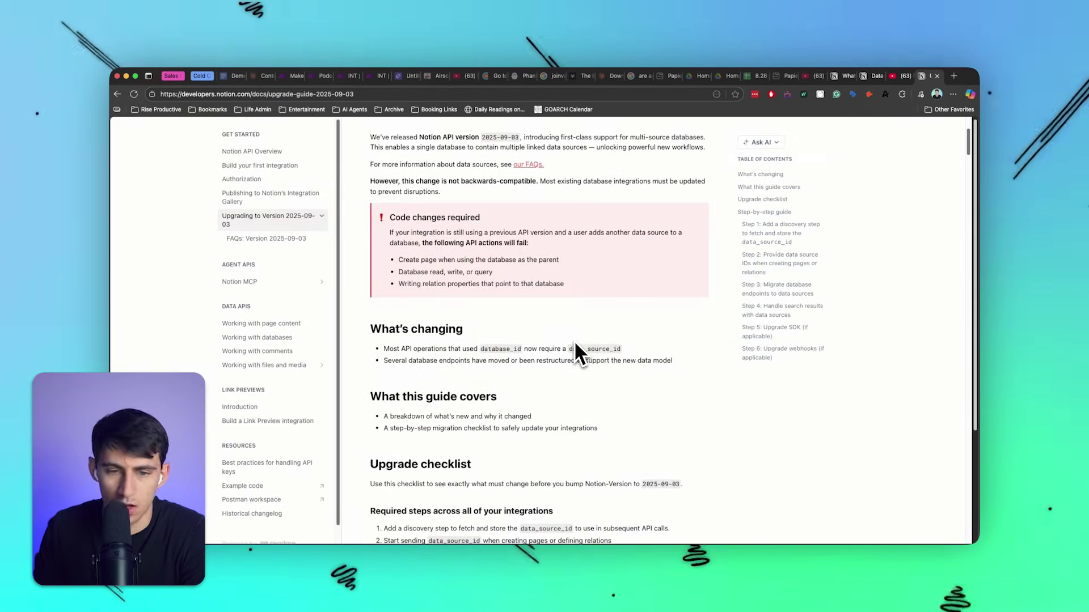
{"action": "scroll", "coordinate": [577, 339], "scroll_direction": "up", "scroll_amount": 3}
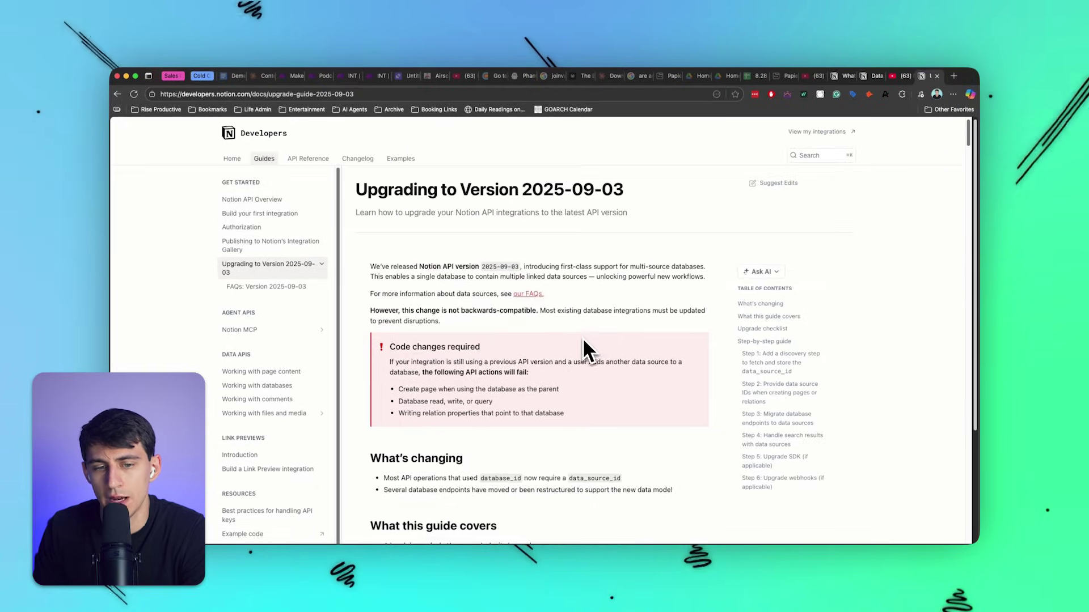
{"action": "scroll", "coordinate": [584, 343], "scroll_direction": "down", "scroll_amount": 2}
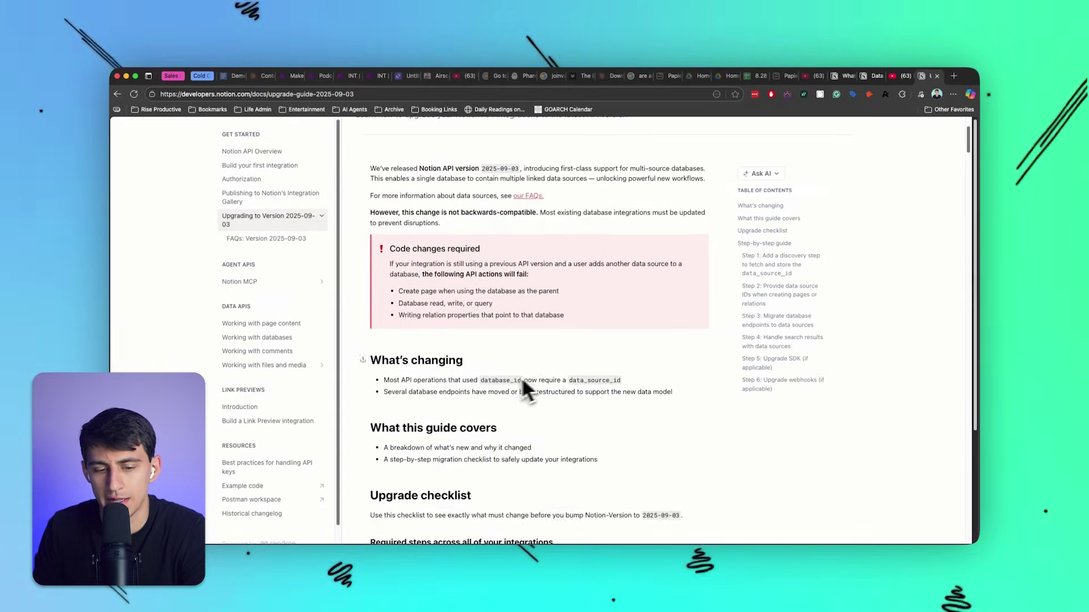
{"action": "double_click", "coordinate": [512, 379]}
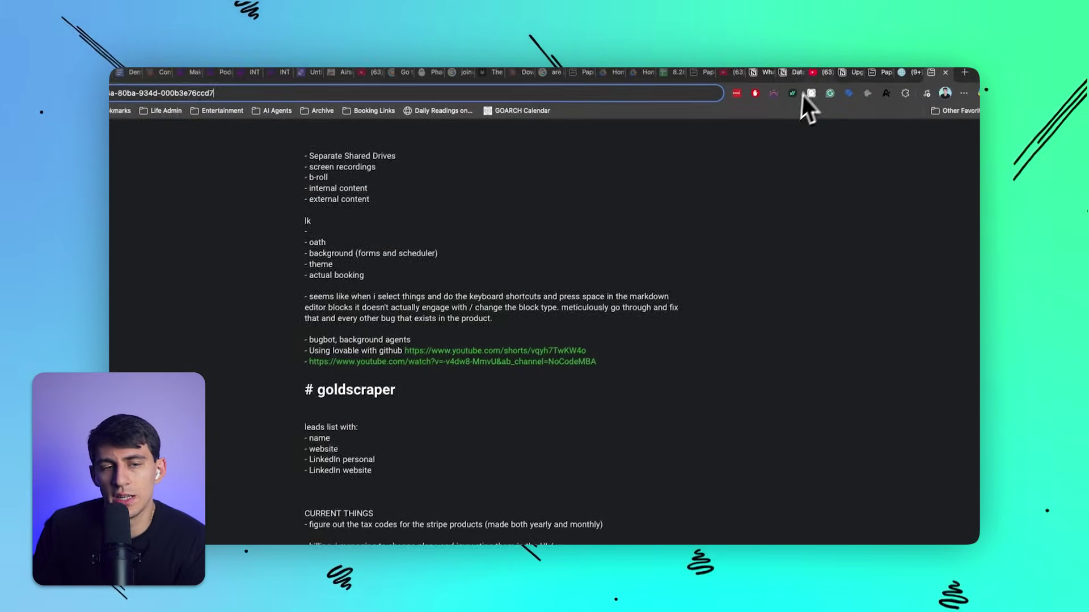
{"action": "key", "text": "super+w"}
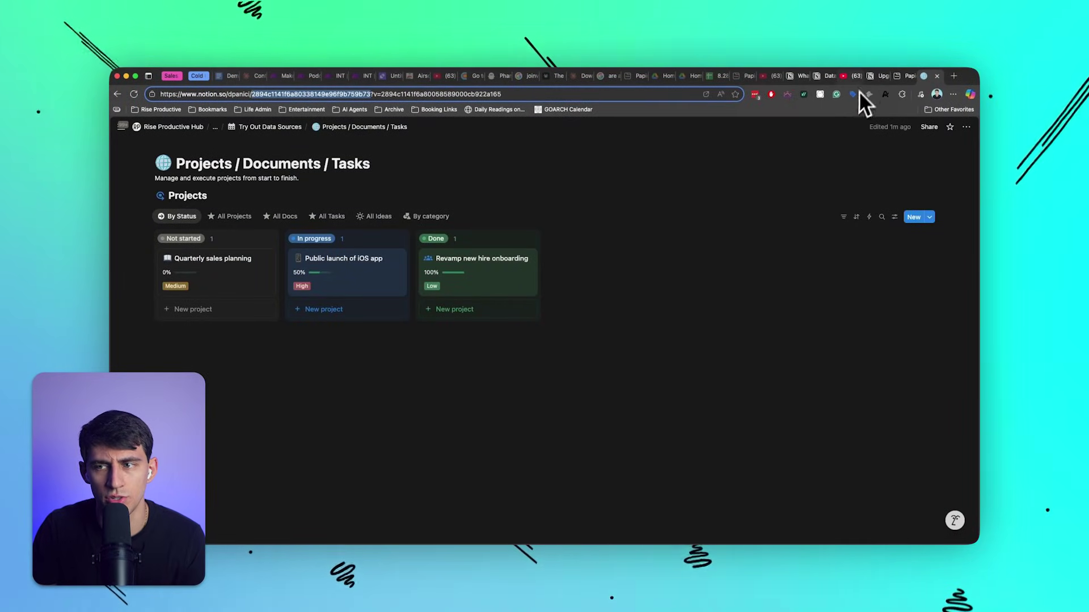
{"action": "left_click", "coordinate": [427, 179]}
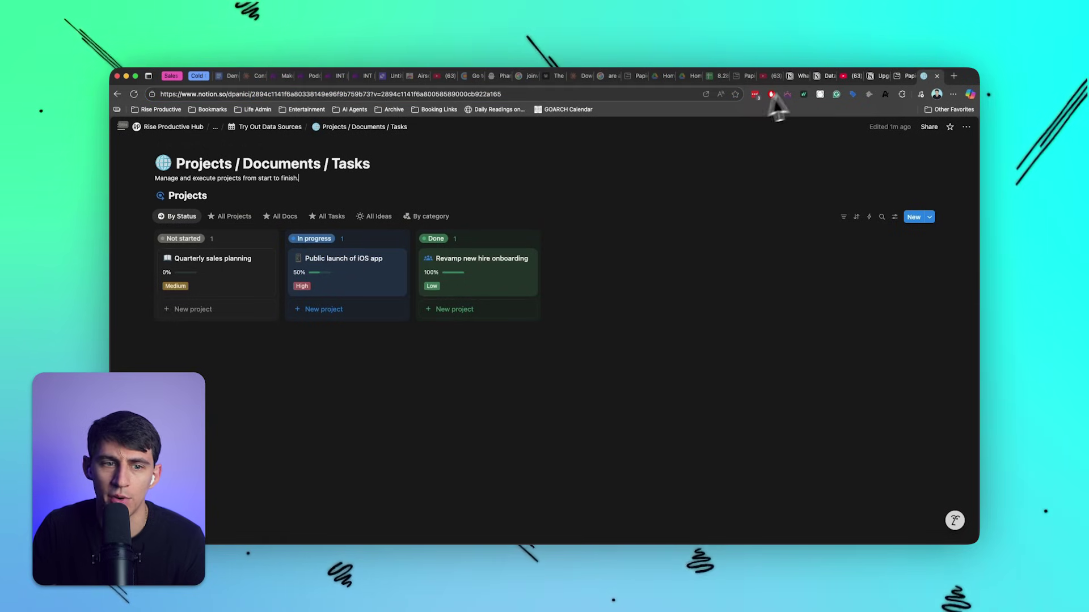
Step: Play the Notion data sources explainer video full screen in YouTube
{"action": "left_click", "coordinate": [849, 76]}
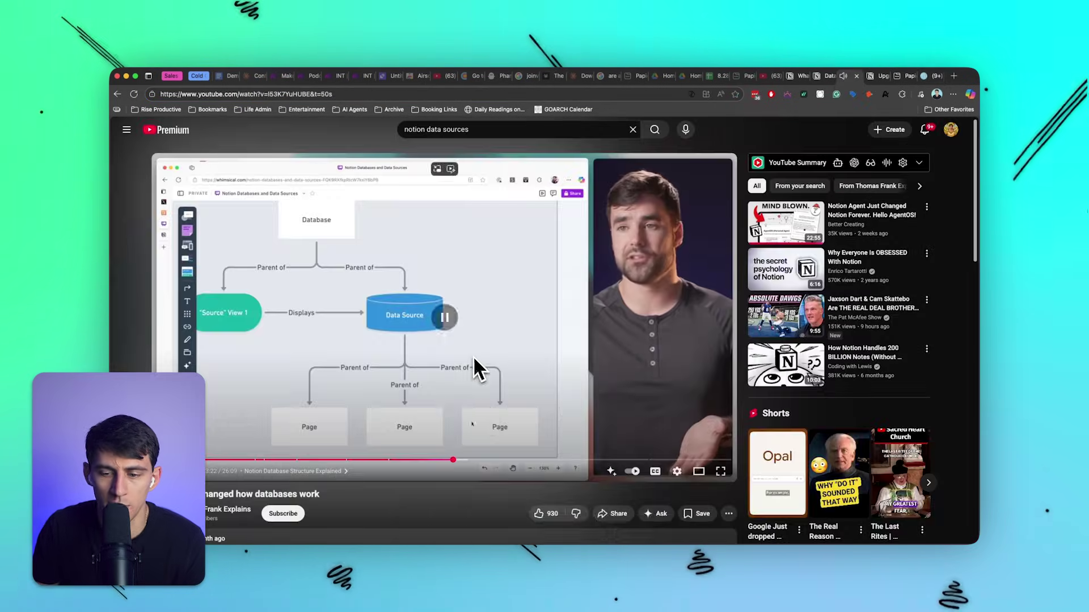
{"action": "left_click", "coordinate": [720, 471]}
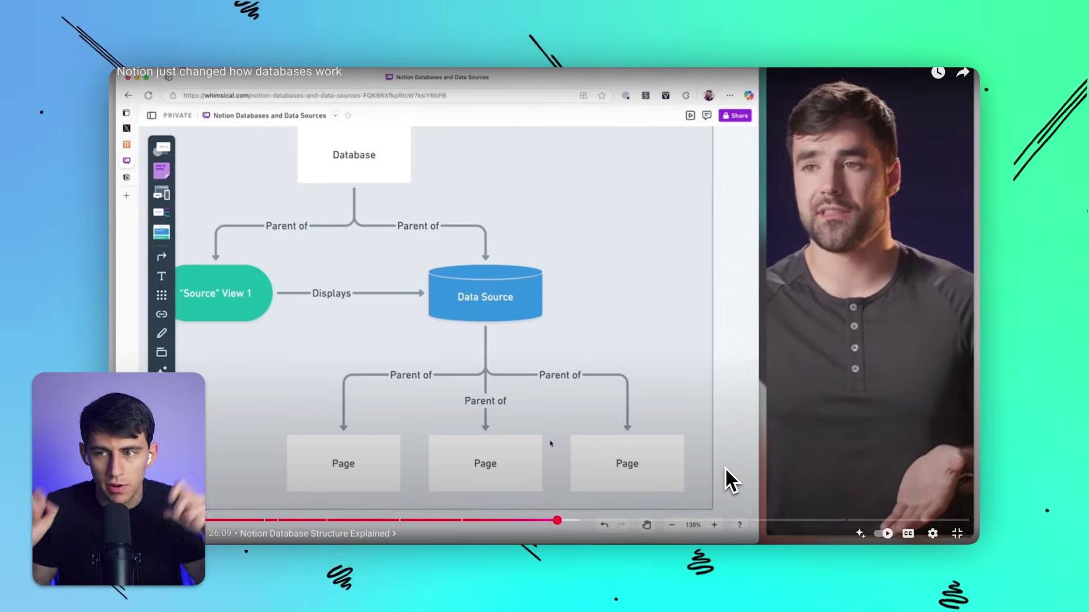
Step: Move the To-do block in the onboarding project peek and select the project's content blocks
{"action": "mouse_move", "coordinate": [500, 536]}
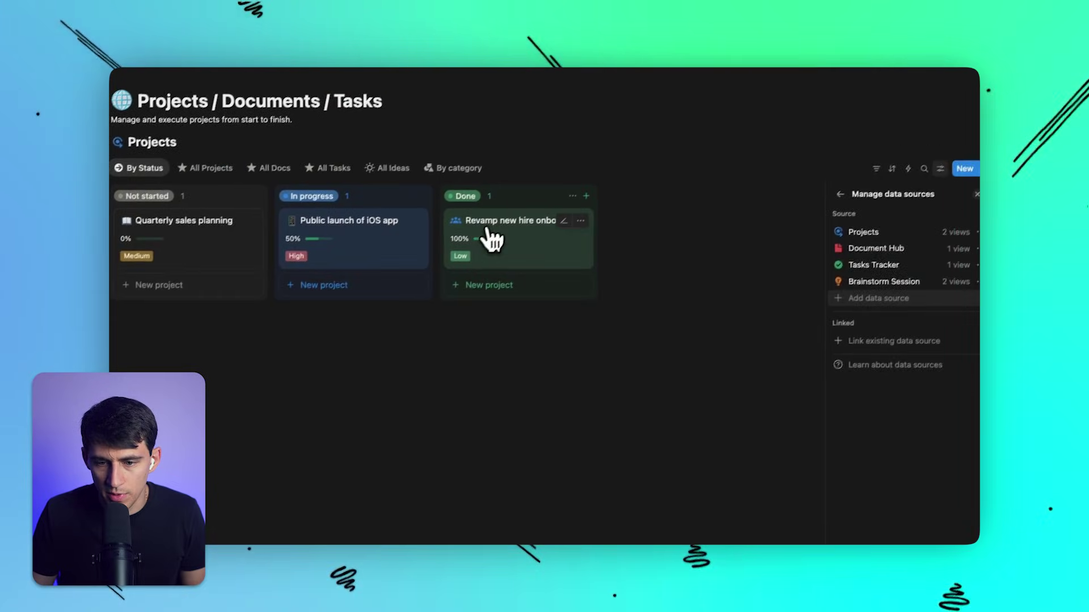
{"action": "left_click", "coordinate": [488, 238]}
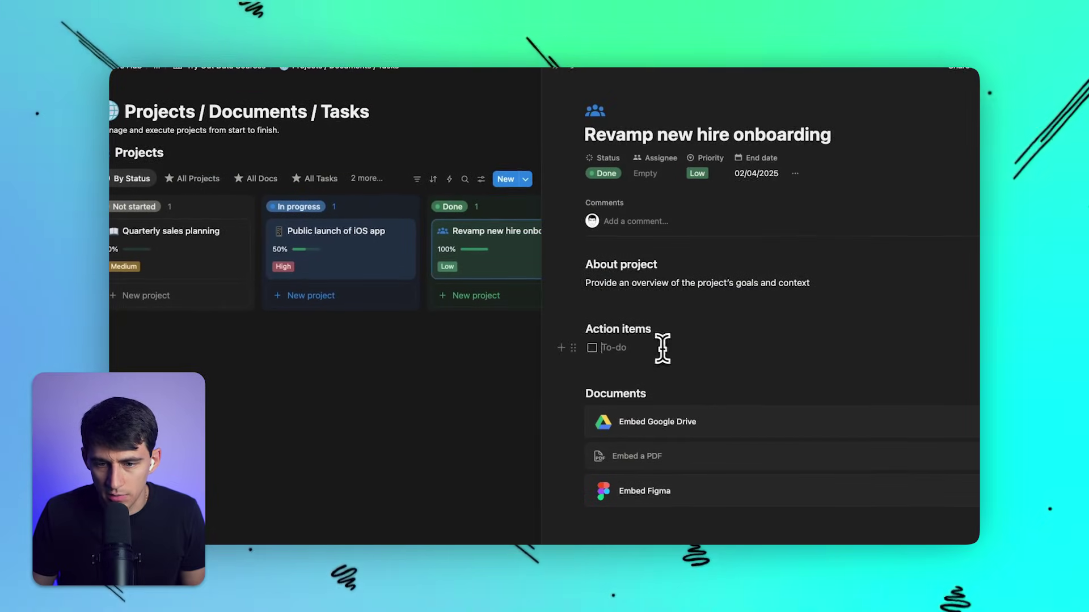
{"action": "left_click_drag", "start_coordinate": [575, 347], "coordinate": [584, 306]}
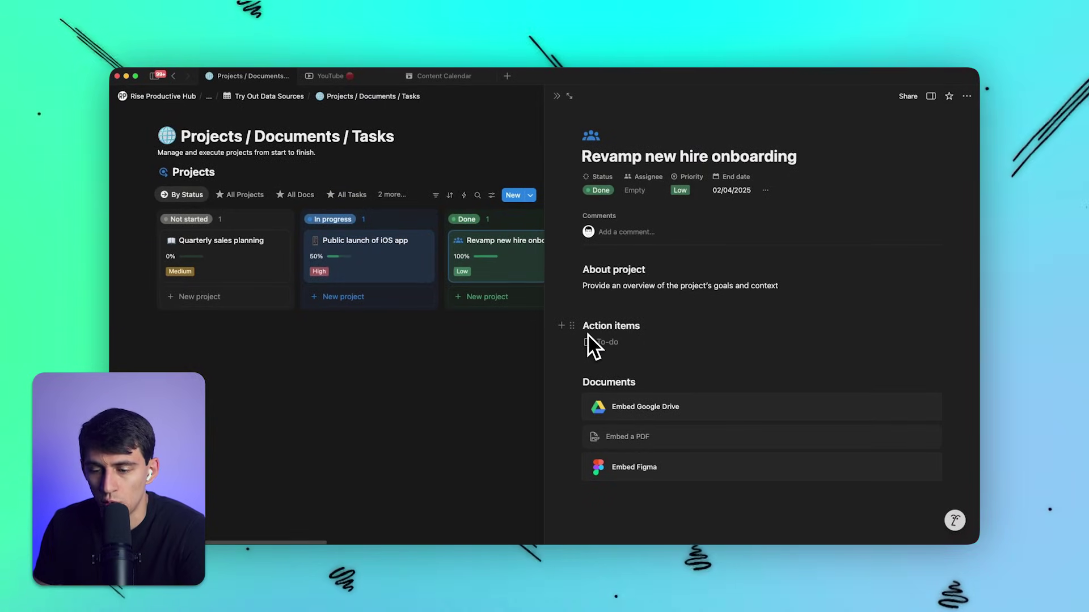
{"action": "left_click_drag", "start_coordinate": [786, 528], "coordinate": [684, 254]}
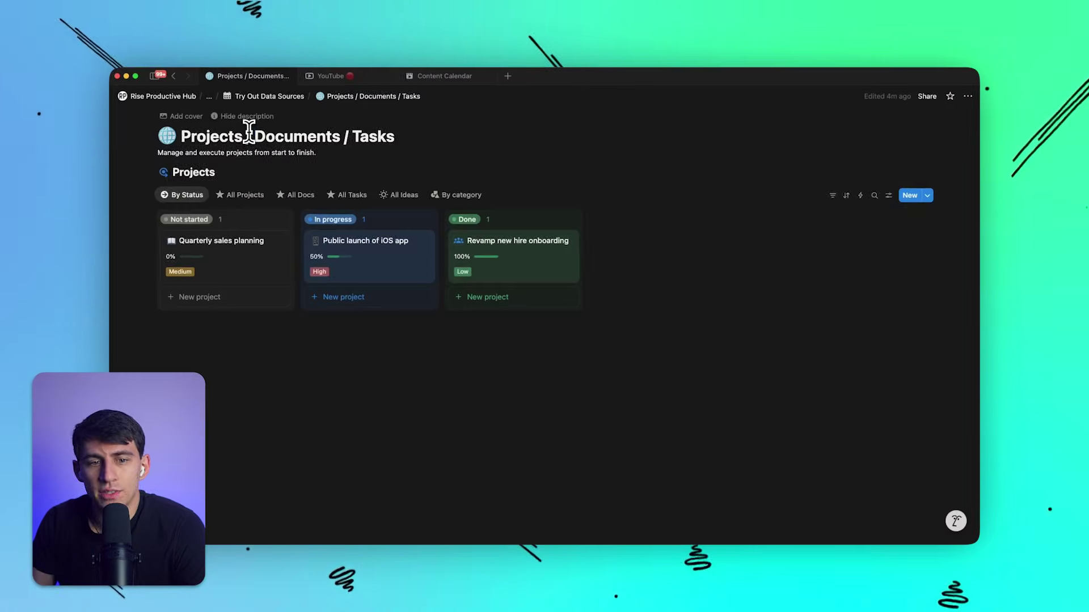
Step: Select the whole Projects / Documents / Tasks database title
{"action": "triple_click", "coordinate": [248, 135]}
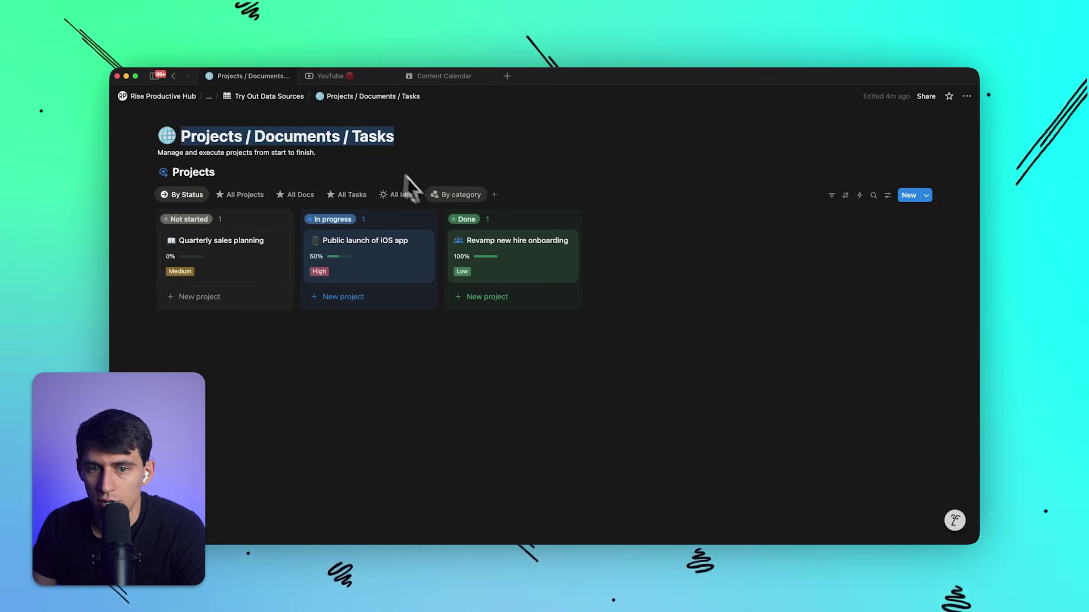
{"action": "mouse_move", "coordinate": [444, 199]}
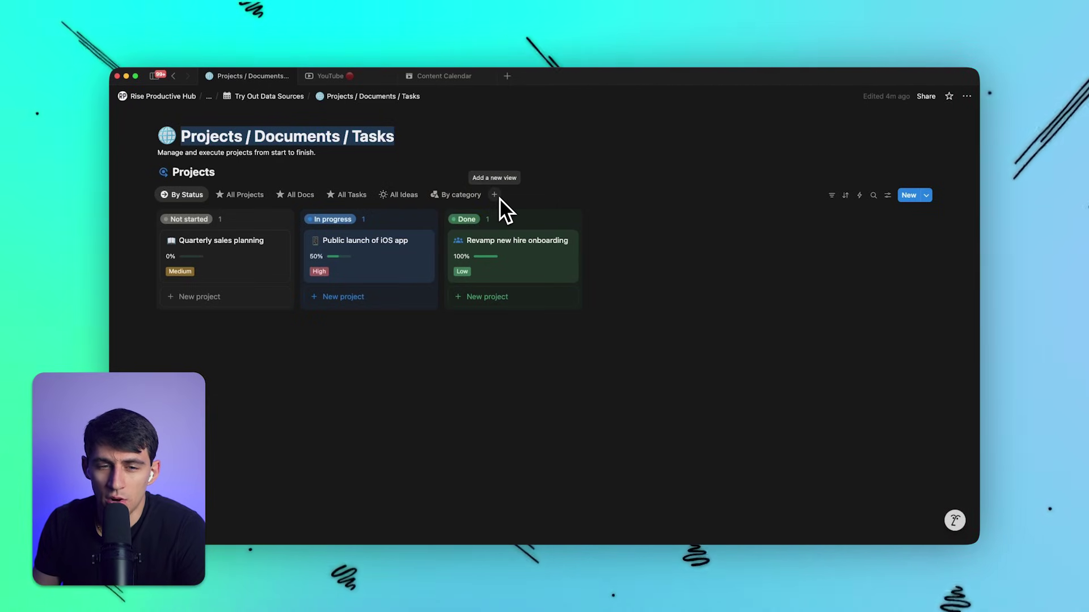
{"action": "mouse_move", "coordinate": [507, 533]}
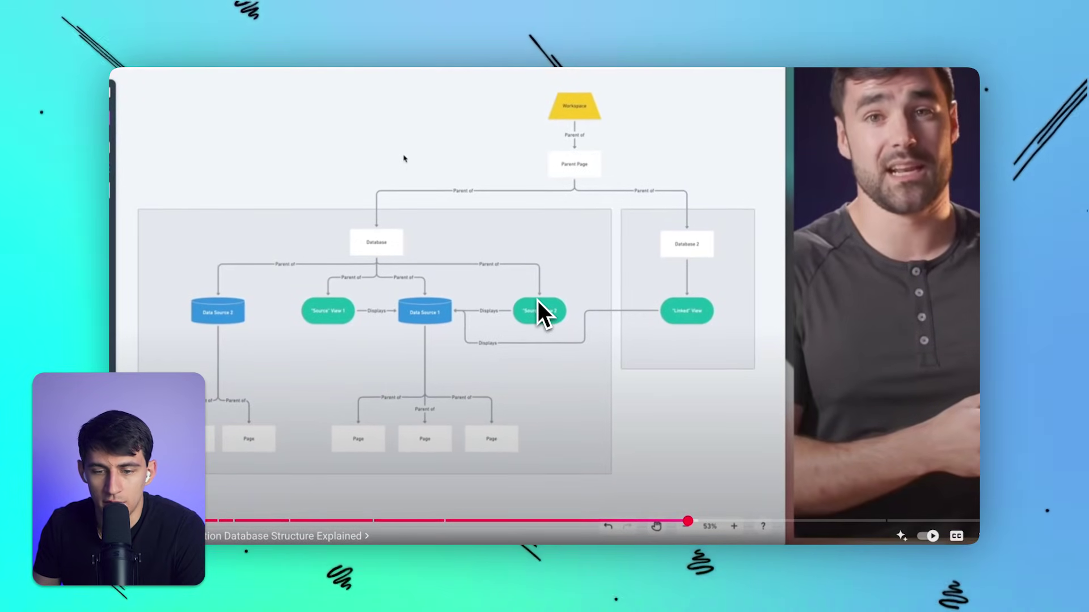
Step: List all existing data sources available to the board view's Source setting
{"action": "left_click", "coordinate": [450, 533]}
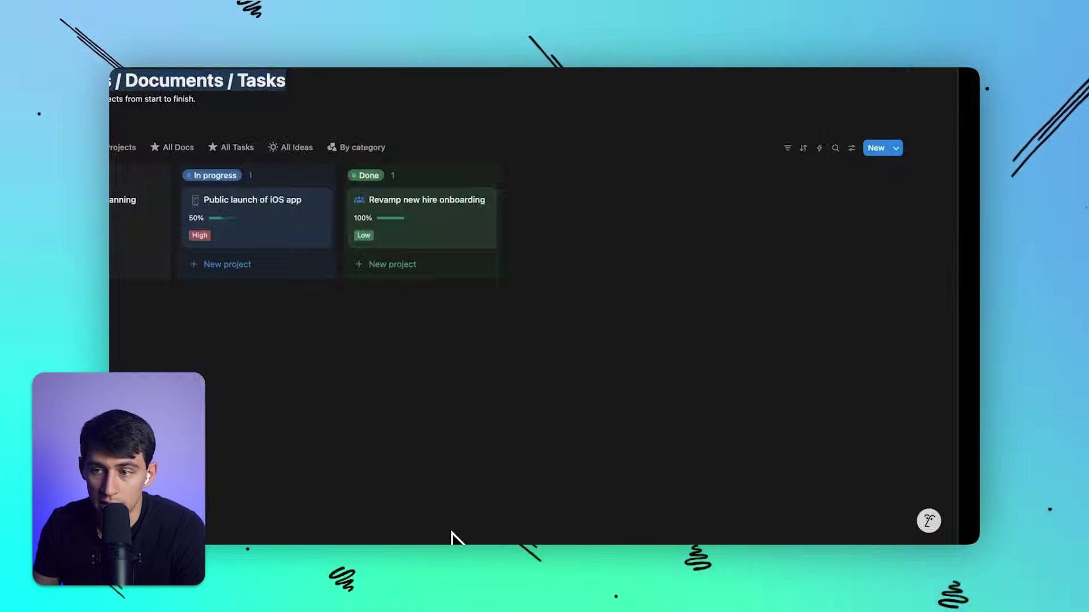
{"action": "left_click", "coordinate": [872, 170]}
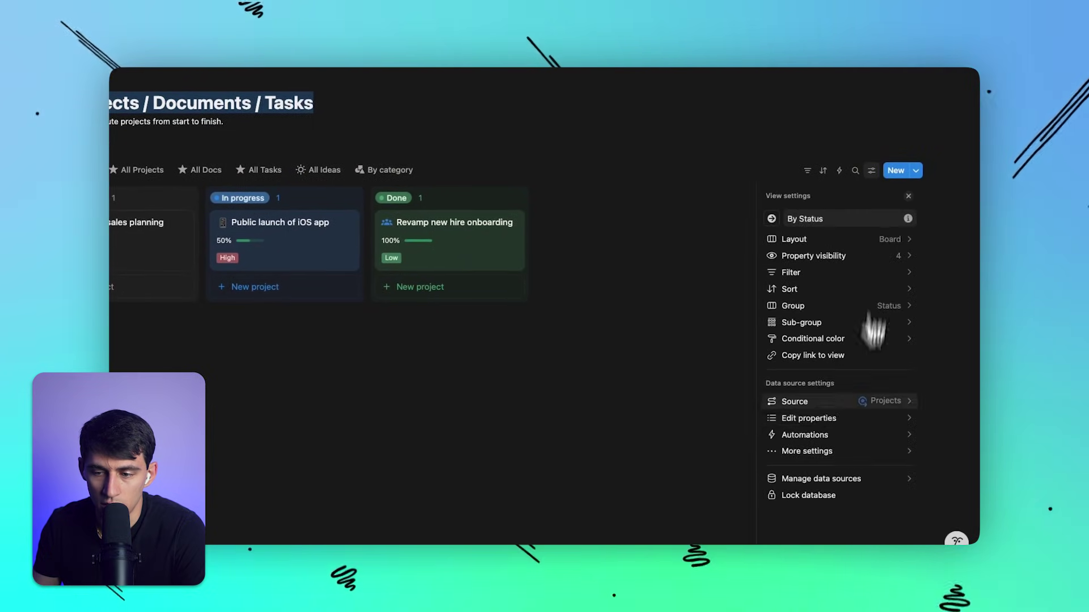
{"action": "left_click", "coordinate": [822, 403]}
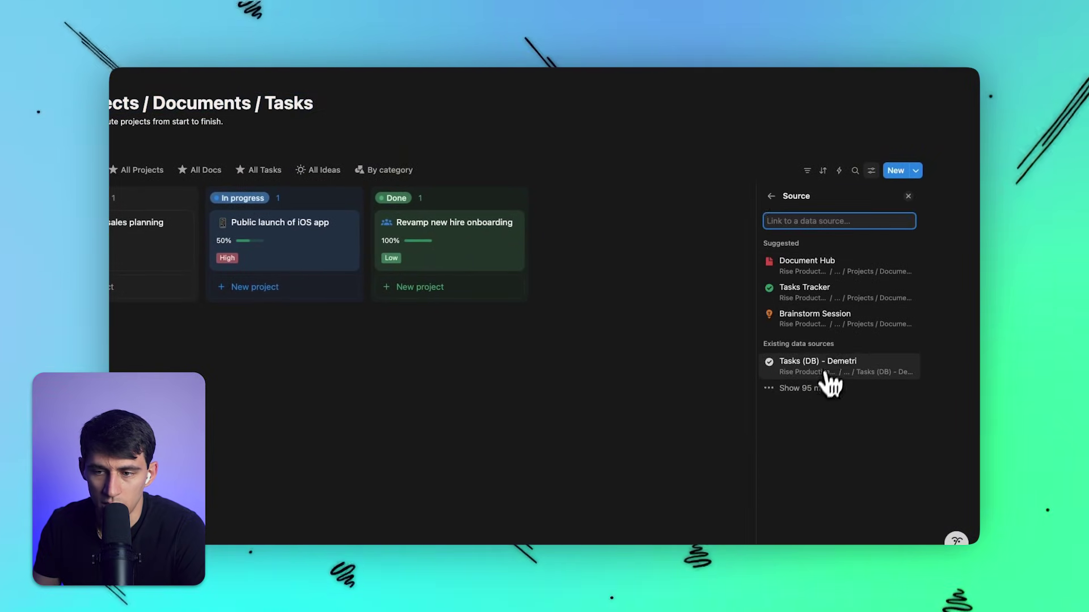
{"action": "left_click", "coordinate": [817, 389]}
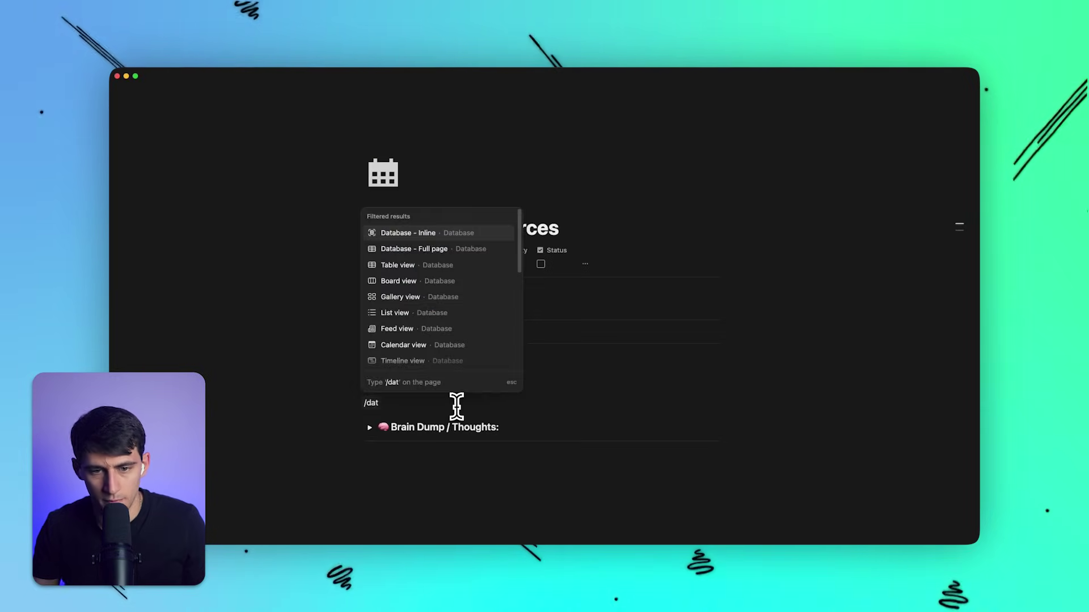
Step: Create a full-page database from the Goals Tracker template, then go back to Try Out Data Sources
{"action": "key", "text": "Down"}
{"action": "key", "text": "Return"}
{"action": "left_click", "coordinate": [842, 337]}
{"action": "left_click", "coordinate": [384, 458]}
{"action": "left_click", "coordinate": [382, 459]}
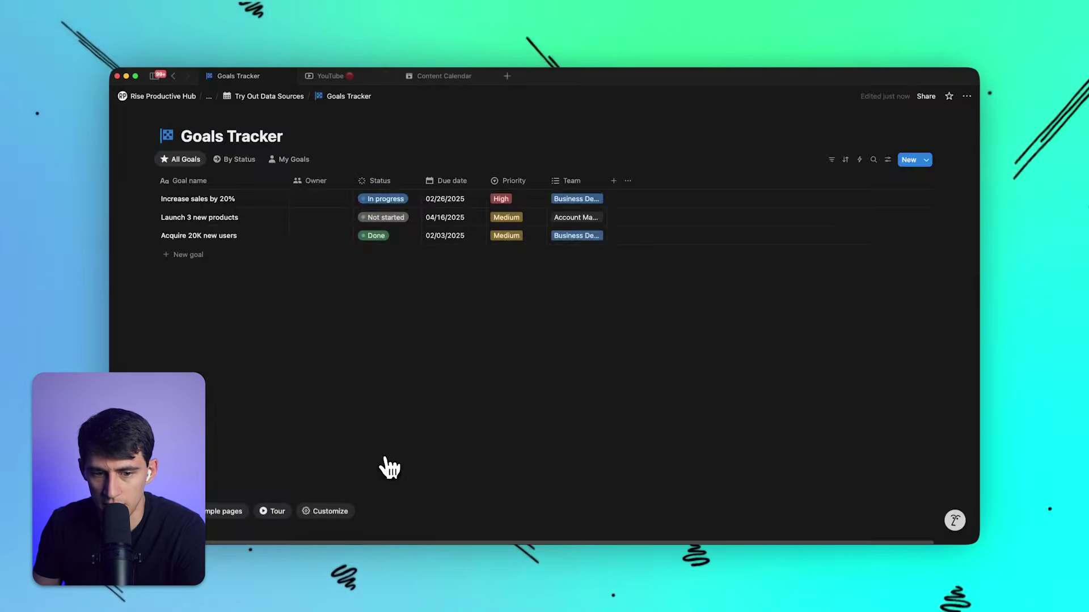
{"action": "key", "text": "super+bracketleft"}
Step: Link the Goals Tracker data source to the database, displayed through its All Goals view
{"action": "left_click", "coordinate": [432, 388]}
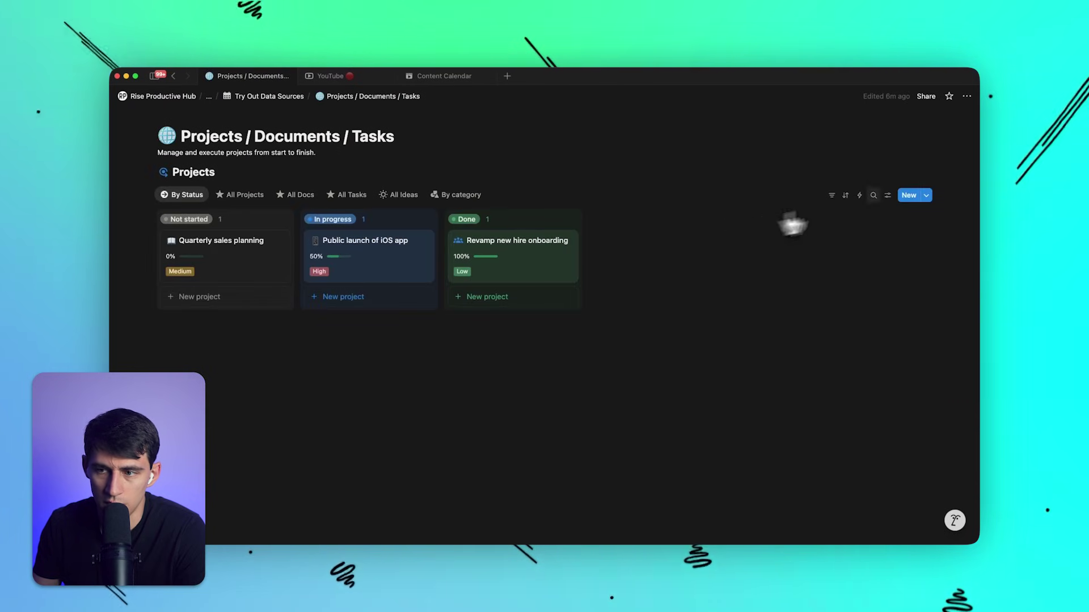
{"action": "left_click", "coordinate": [887, 195]}
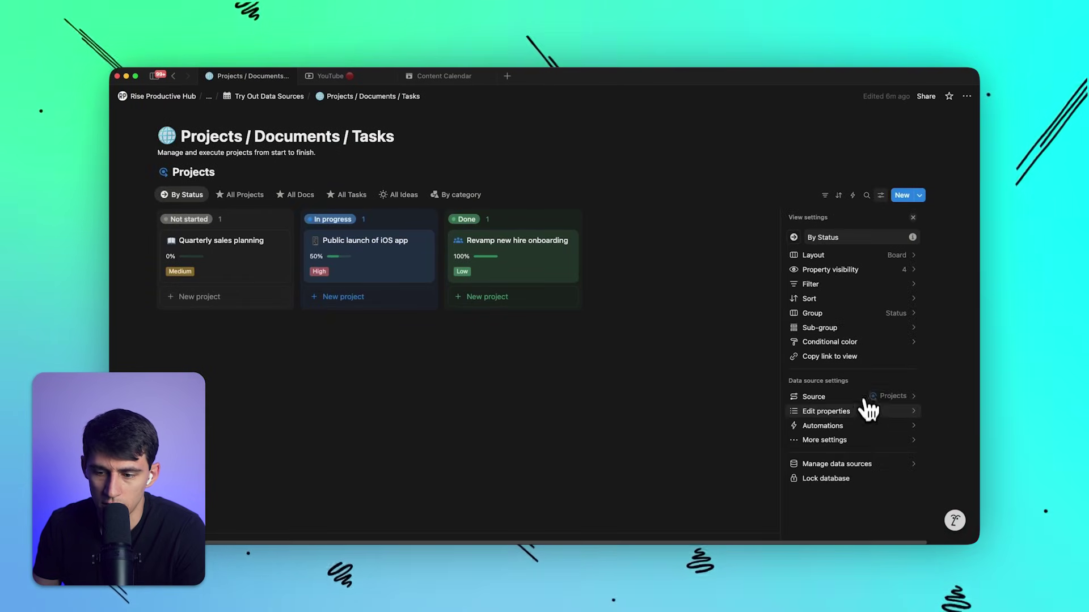
{"action": "left_click", "coordinate": [853, 469]}
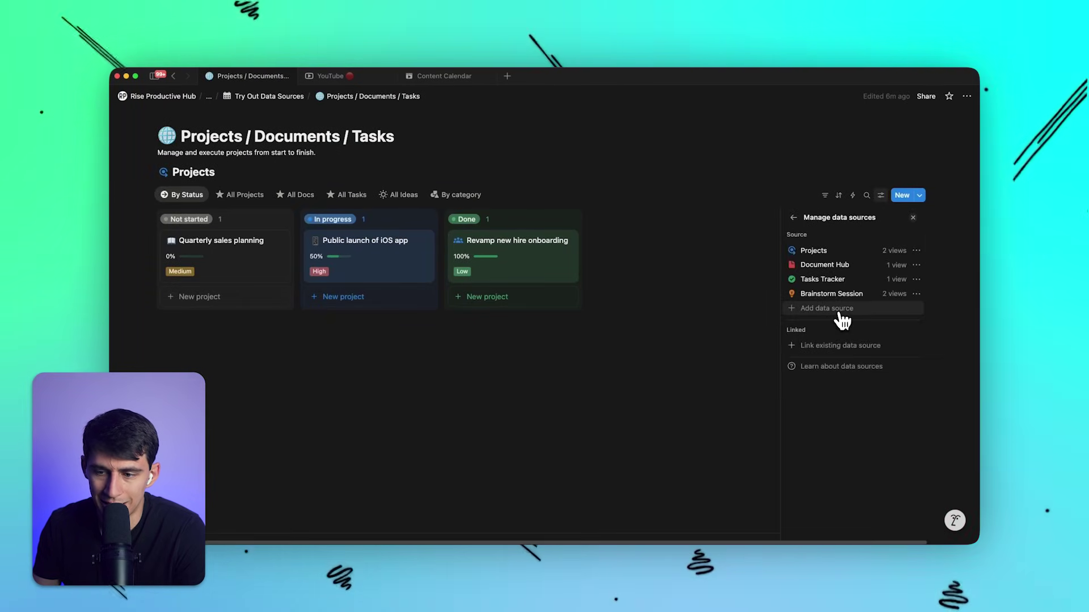
{"action": "left_click", "coordinate": [844, 353]}
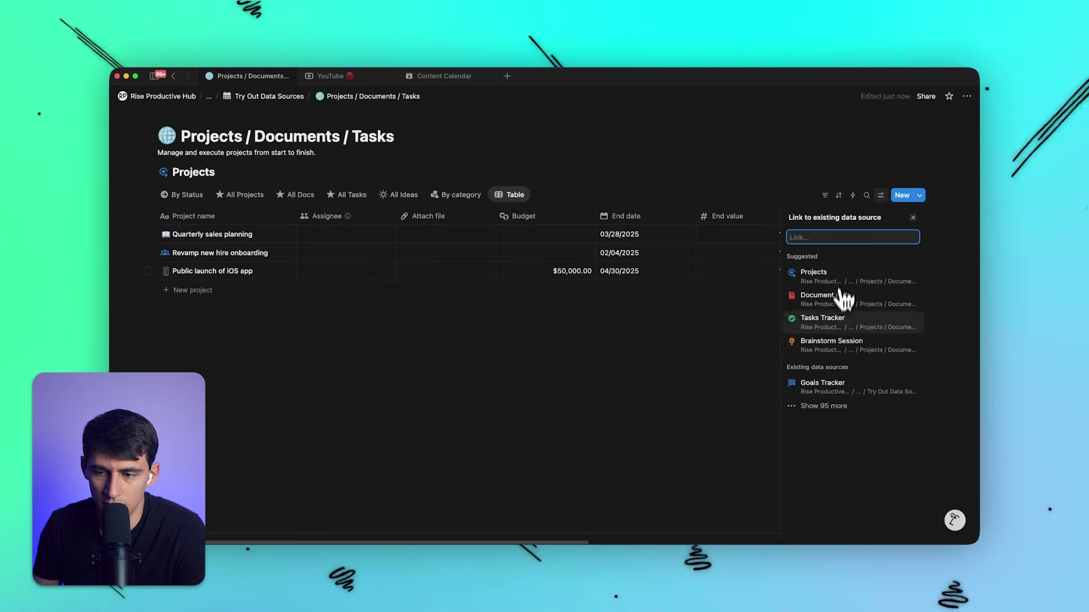
{"action": "left_click", "coordinate": [832, 385]}
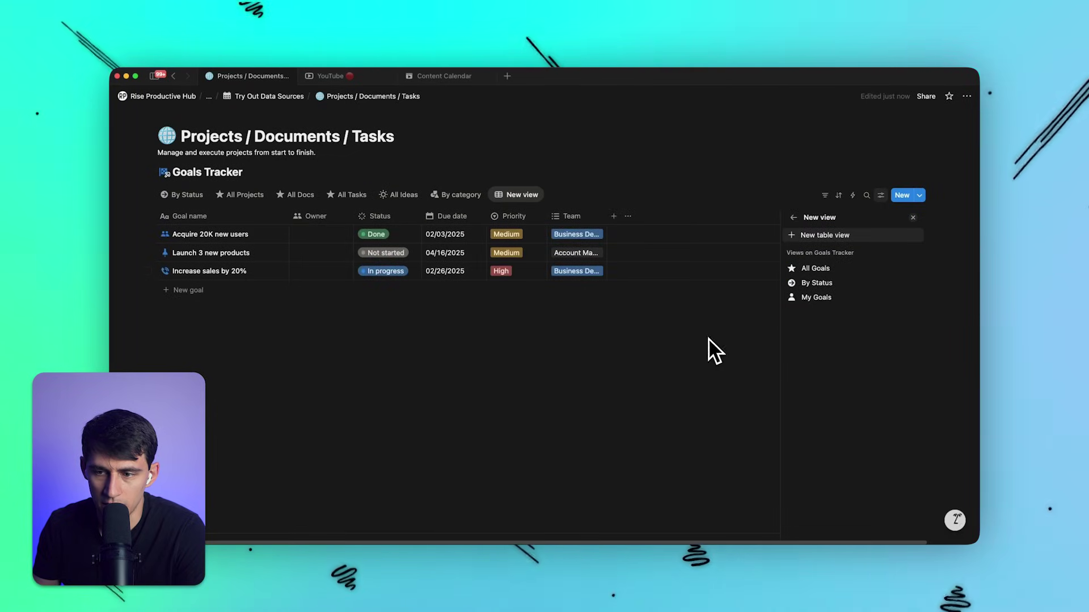
{"action": "left_click", "coordinate": [826, 269]}
{"action": "key", "text": "Escape"}
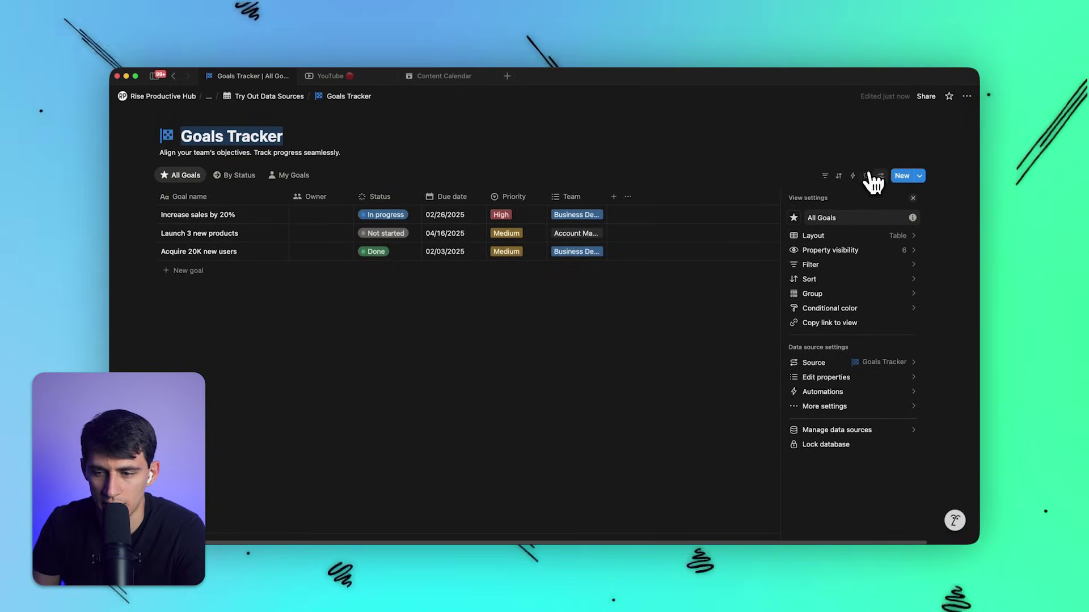
{"action": "left_click", "coordinate": [839, 362]}
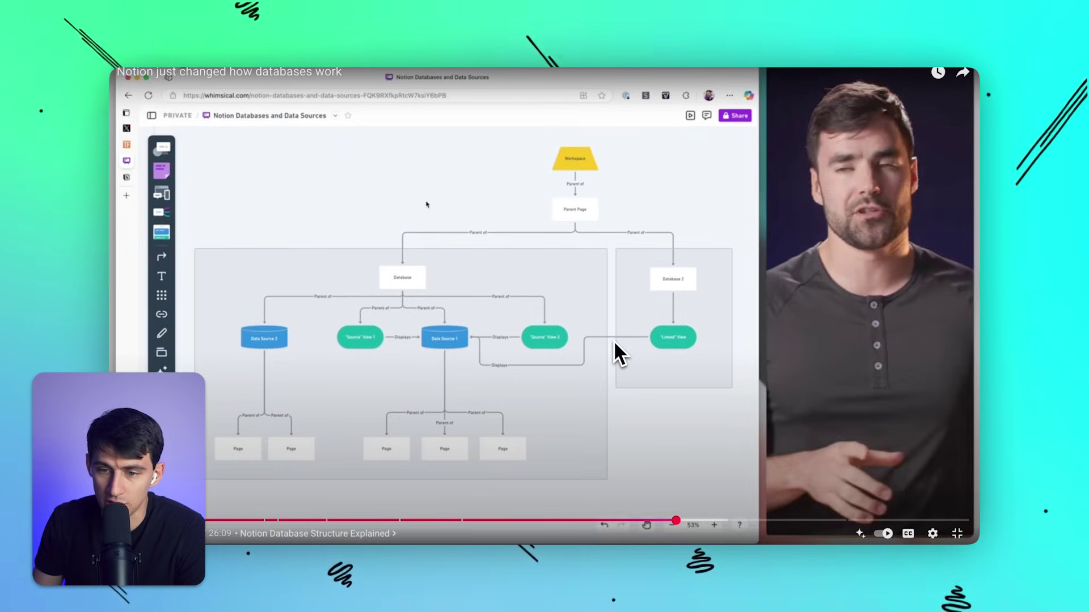
Step: Lower the volume, then cycle through By Status, All Projects, All Docs, All Tasks, All Ideas, By category and All Goals
{"action": "key", "text": "XF86AudioMute"}
{"action": "key", "text": "XF86AudioRaiseVolume"}
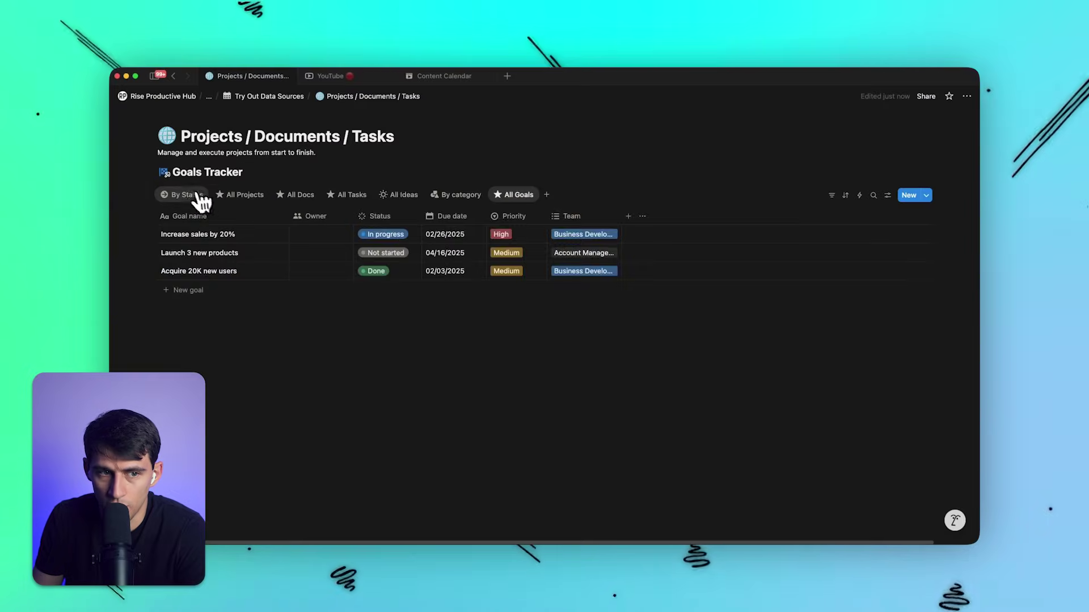
{"action": "left_click", "coordinate": [200, 197]}
{"action": "left_click", "coordinate": [243, 198]}
{"action": "left_click", "coordinate": [286, 198]}
{"action": "left_click", "coordinate": [347, 199]}
{"action": "left_click", "coordinate": [404, 198]}
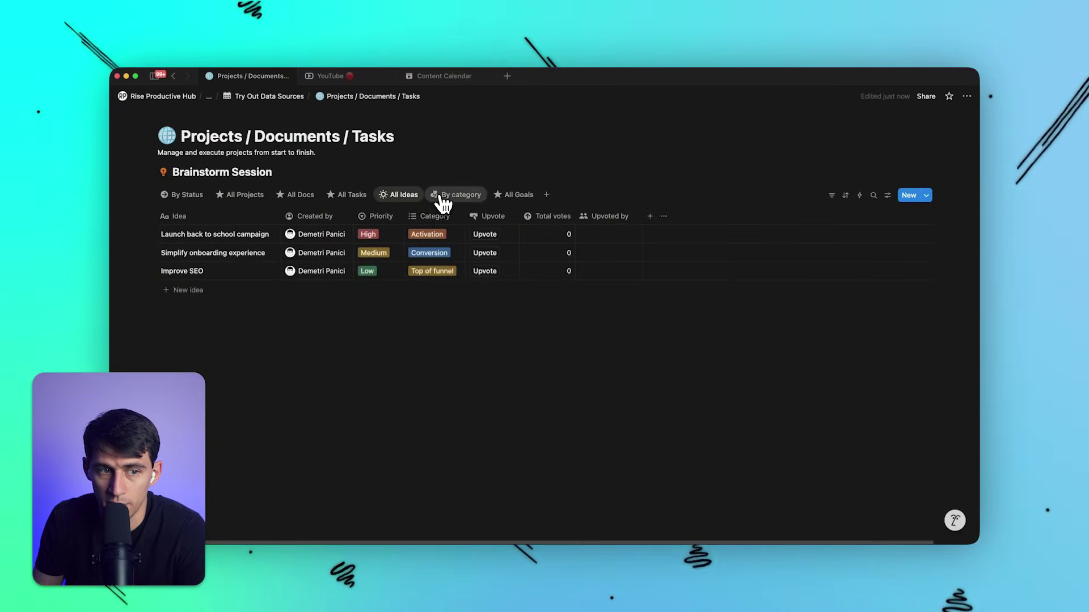
{"action": "left_click", "coordinate": [448, 198]}
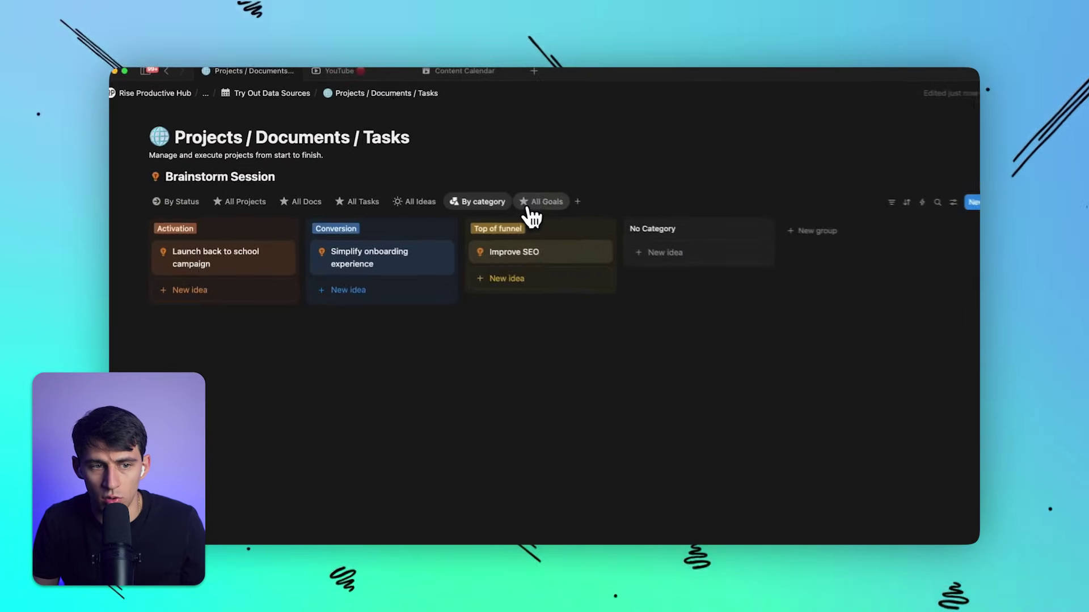
{"action": "left_click", "coordinate": [536, 210]}
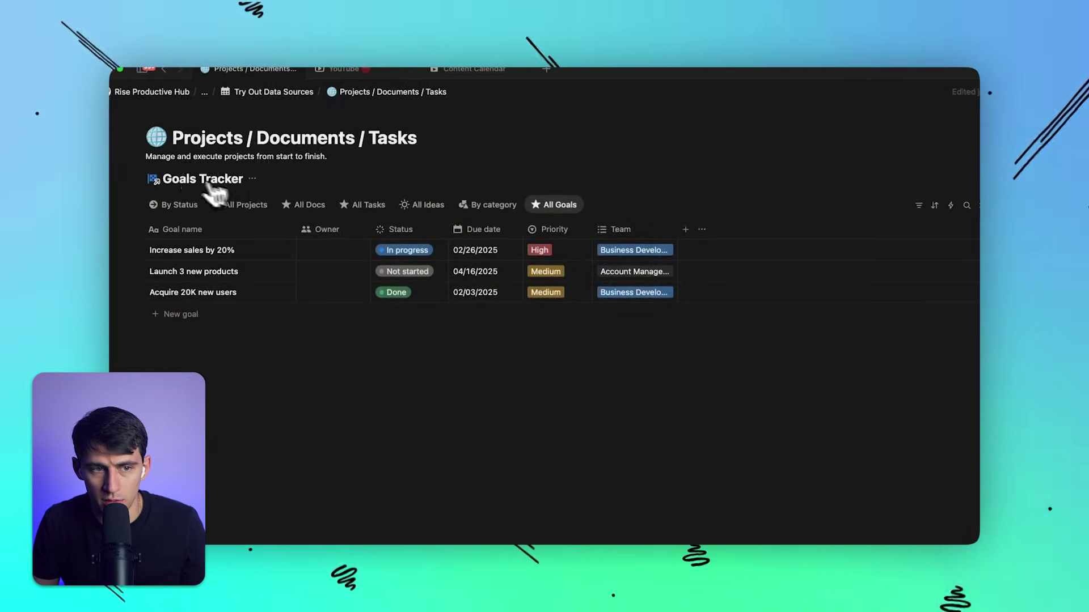